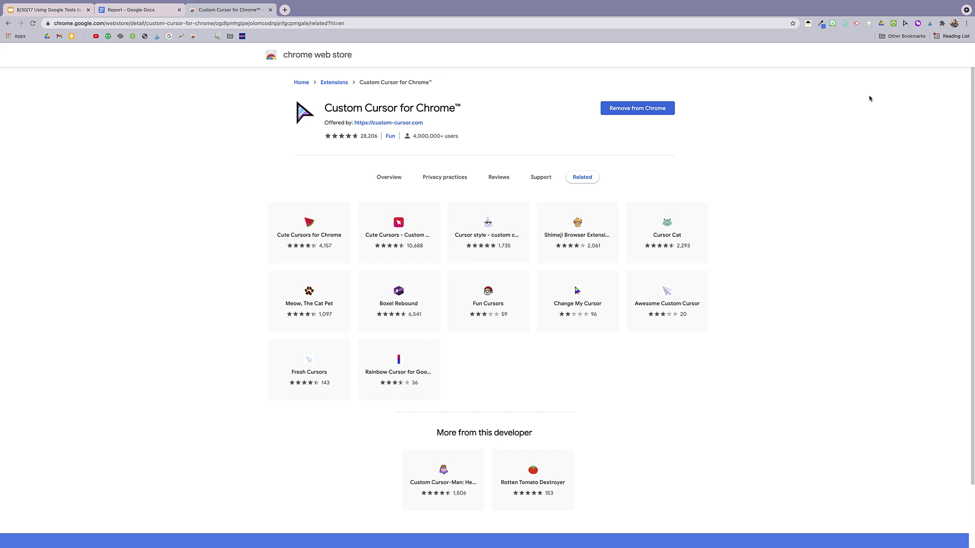
Browse the Custom Cursor extension's cursor collection, then close it
{"action": "left_click", "coordinate": [905, 25]}
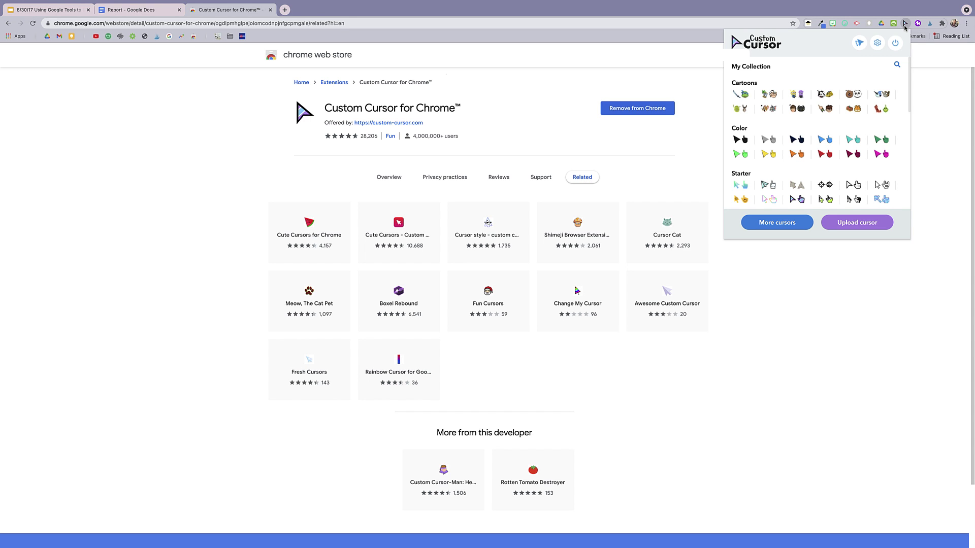
{"action": "scroll", "coordinate": [830, 177], "scroll_direction": "down", "scroll_amount": 3}
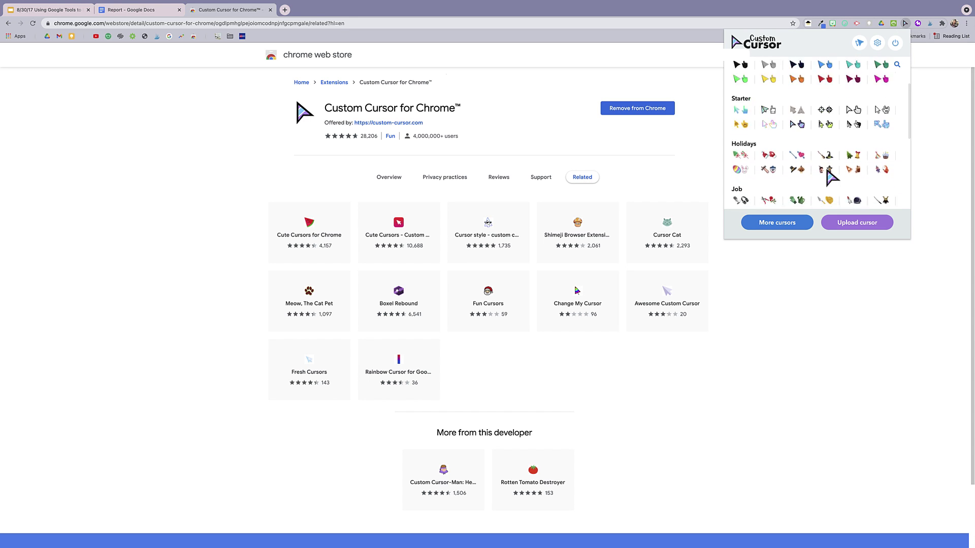
{"action": "scroll", "coordinate": [828, 172], "scroll_direction": "down", "scroll_amount": 5}
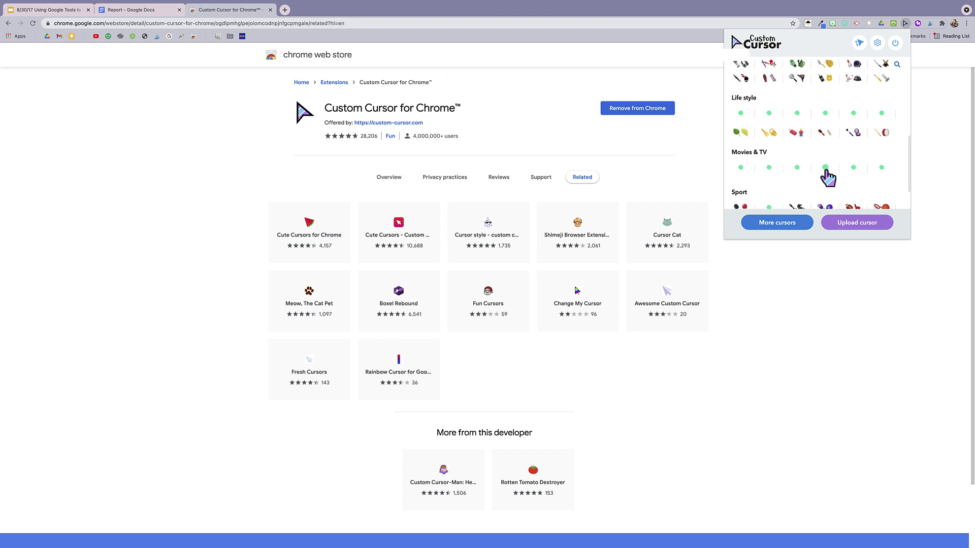
{"action": "scroll", "coordinate": [825, 175], "scroll_direction": "up", "scroll_amount": 8}
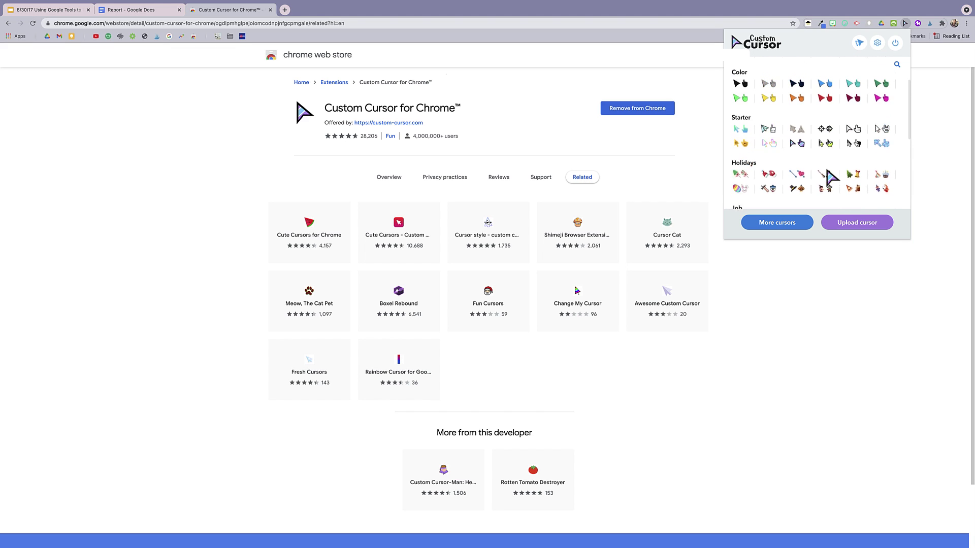
{"action": "left_click", "coordinate": [589, 144]}
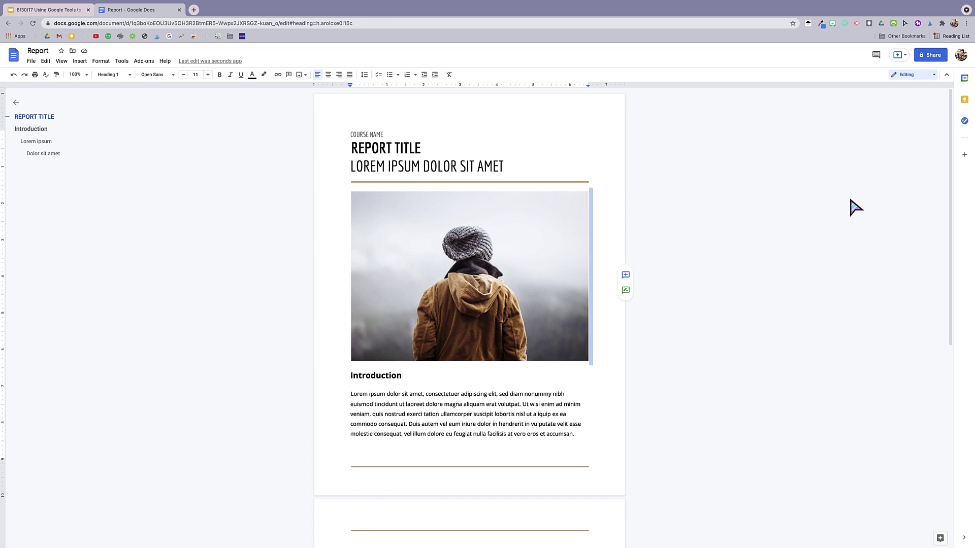
Set the Screencastify recorder to Desktop and reveal its countdown and drawing tool options
{"action": "key", "text": "Right"}
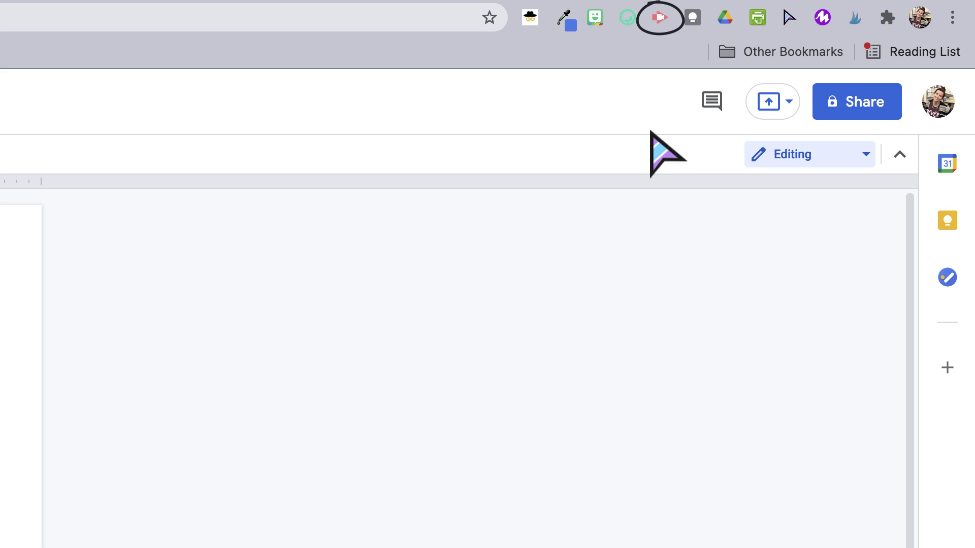
{"action": "left_click", "coordinate": [661, 19]}
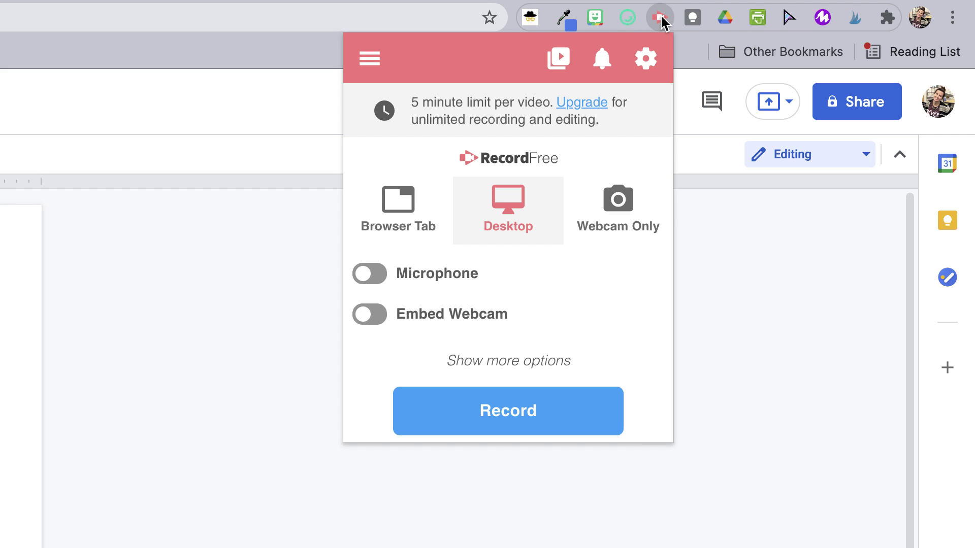
{"action": "left_click", "coordinate": [395, 227]}
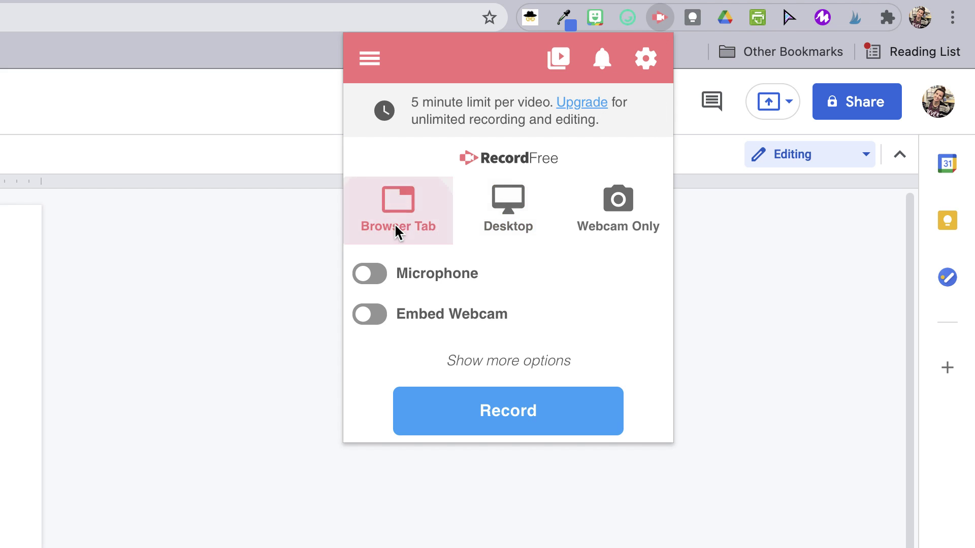
{"action": "left_click", "coordinate": [505, 234]}
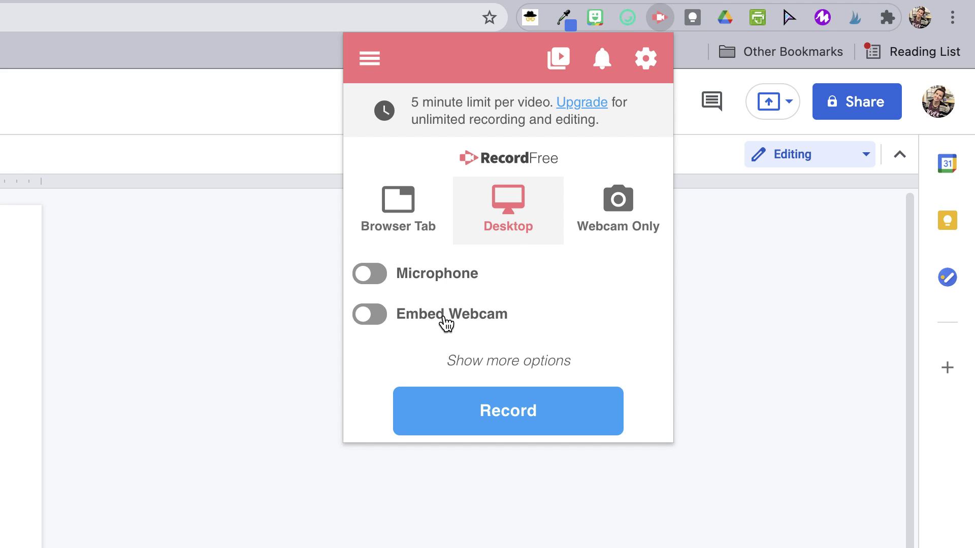
{"action": "left_click", "coordinate": [488, 361]}
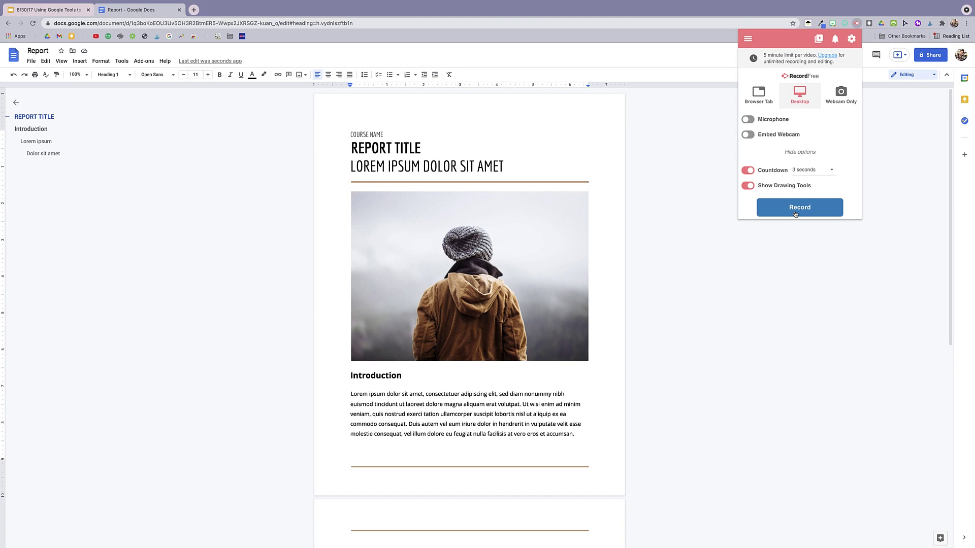
Start recording by sharing Screen 1, then hide the screen-sharing notice
{"action": "left_click", "coordinate": [796, 214]}
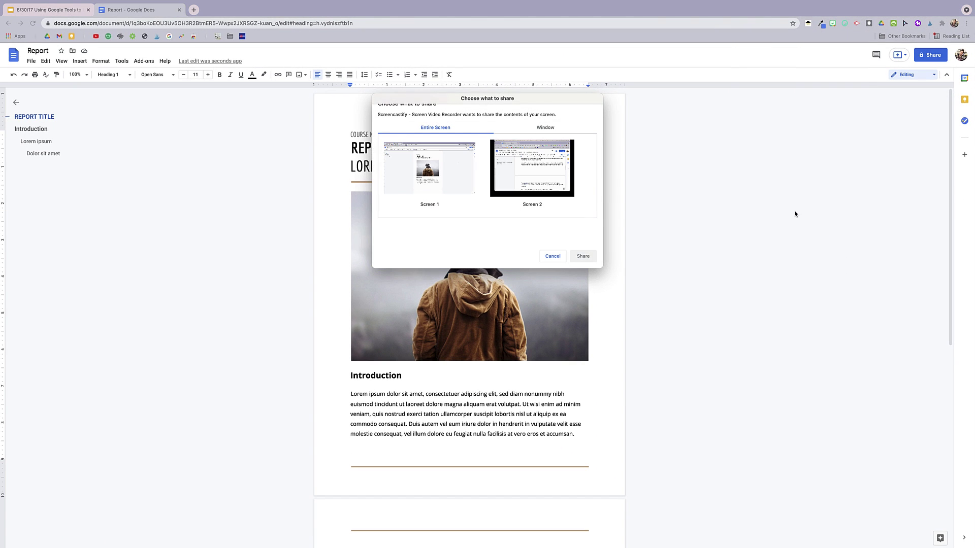
{"action": "left_click", "coordinate": [450, 180]}
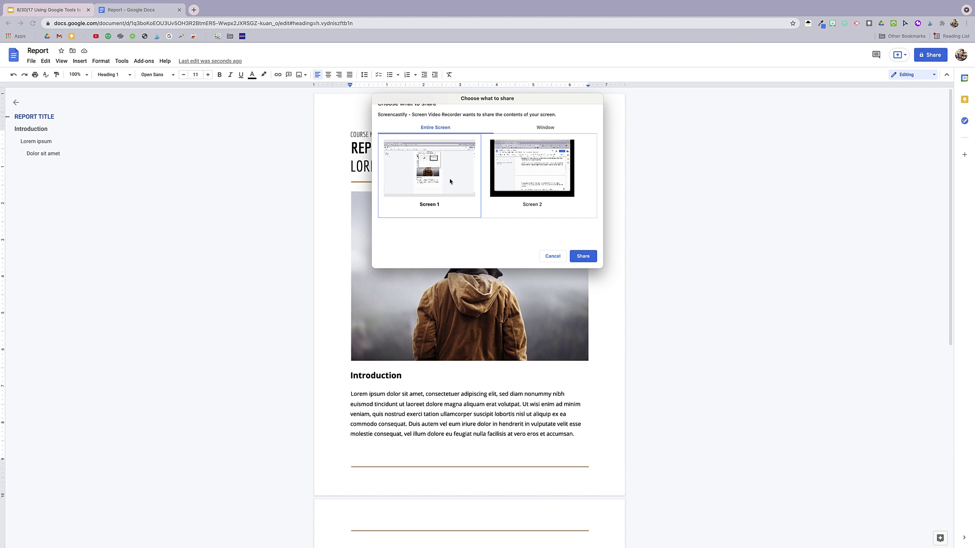
{"action": "left_click", "coordinate": [583, 256]}
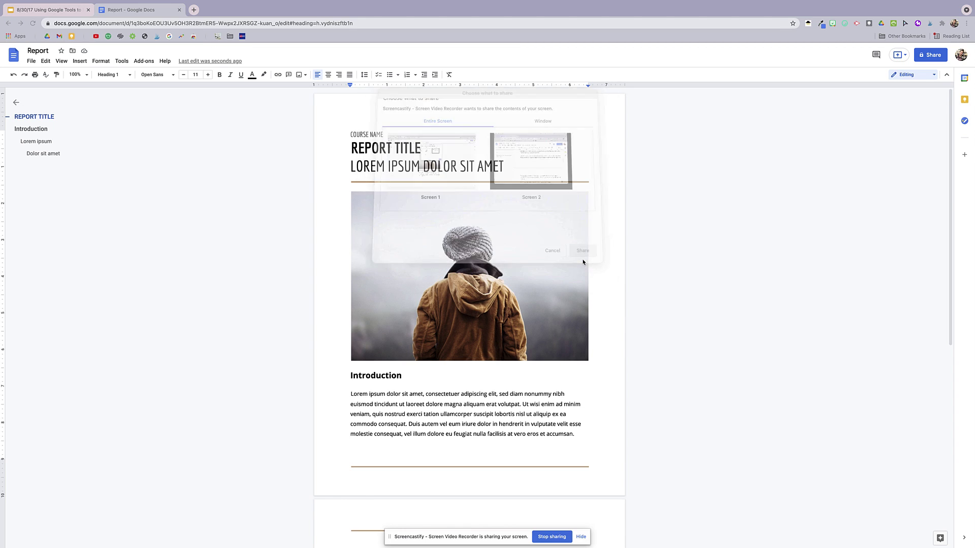
{"action": "left_click", "coordinate": [581, 537]}
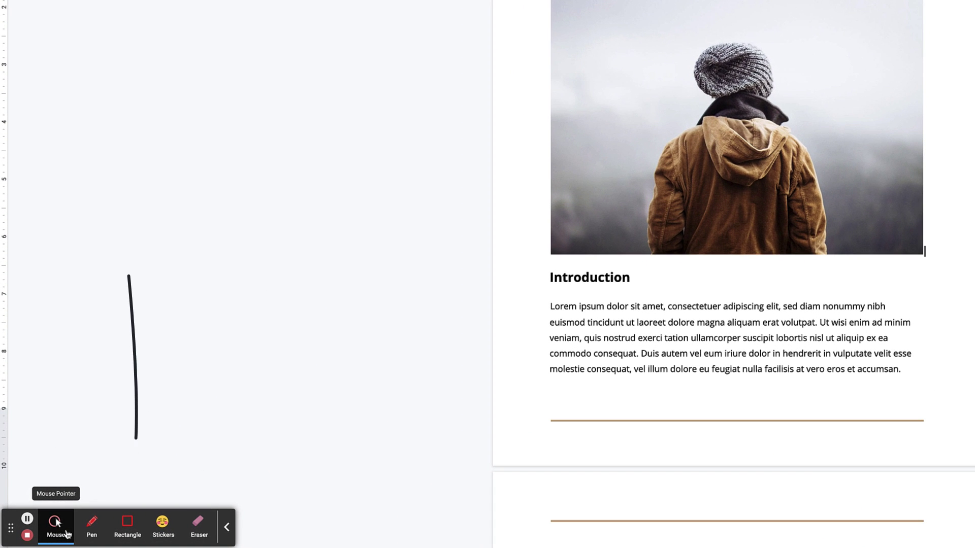
Draw an arrowhead and a red circle around 'Lorem ipsum' with the pen
{"action": "left_click", "coordinate": [92, 528]}
{"action": "mouse_move", "coordinate": [162, 404]}
{"action": "left_mouse_down"}
{"action": "mouse_move", "coordinate": [102, 432]}
{"action": "mouse_move", "coordinate": [94, 413]}
{"action": "left_mouse_up"}
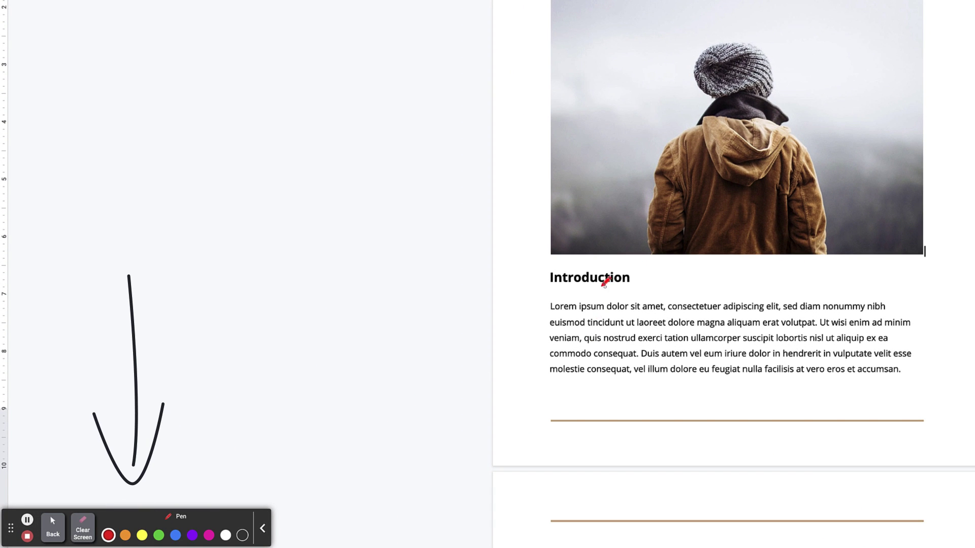
{"action": "mouse_move", "coordinate": [601, 285]}
{"action": "left_mouse_down"}
{"action": "mouse_move", "coordinate": [599, 319]}
{"action": "mouse_move", "coordinate": [599, 280]}
{"action": "left_mouse_up"}
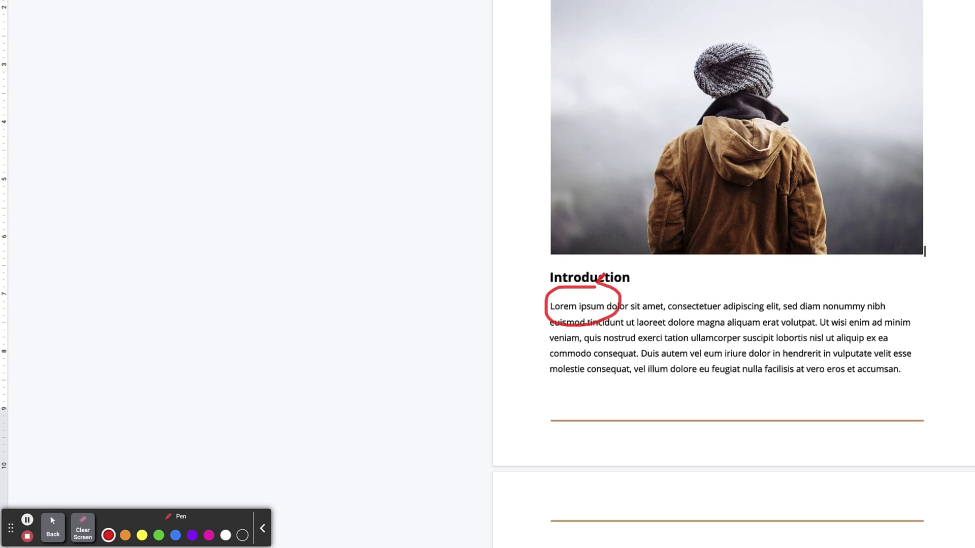
{"action": "double_click", "coordinate": [876, 307]}
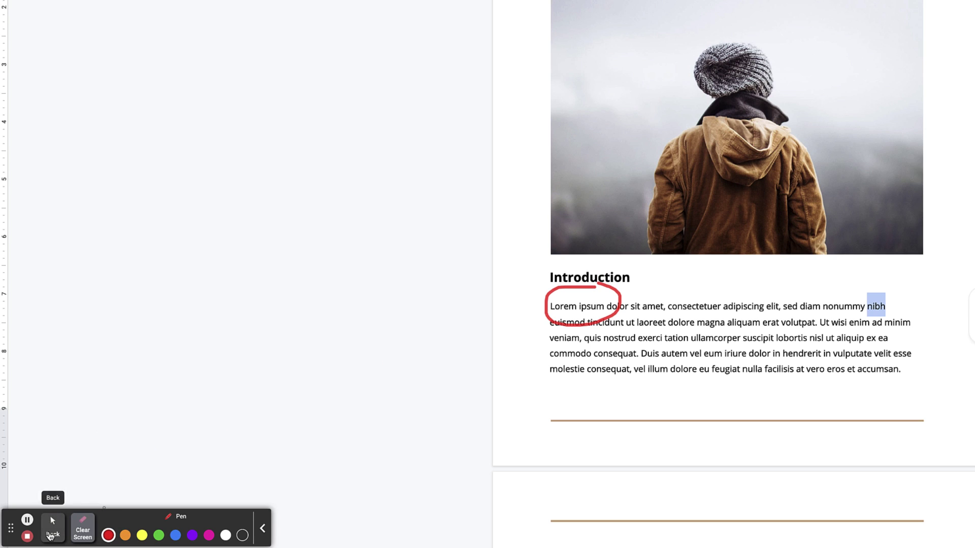
{"action": "left_click", "coordinate": [50, 528]}
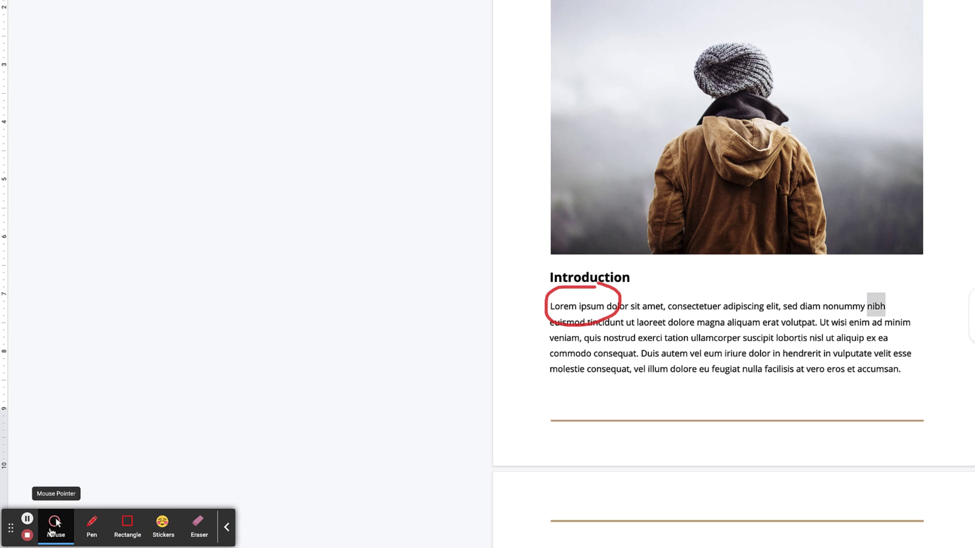
Stamp a heart-eyes sticker near 'consequat', then clear all annotations from the screen
{"action": "left_click", "coordinate": [162, 528]}
{"action": "left_click", "coordinate": [153, 534]}
{"action": "left_click", "coordinate": [612, 376]}
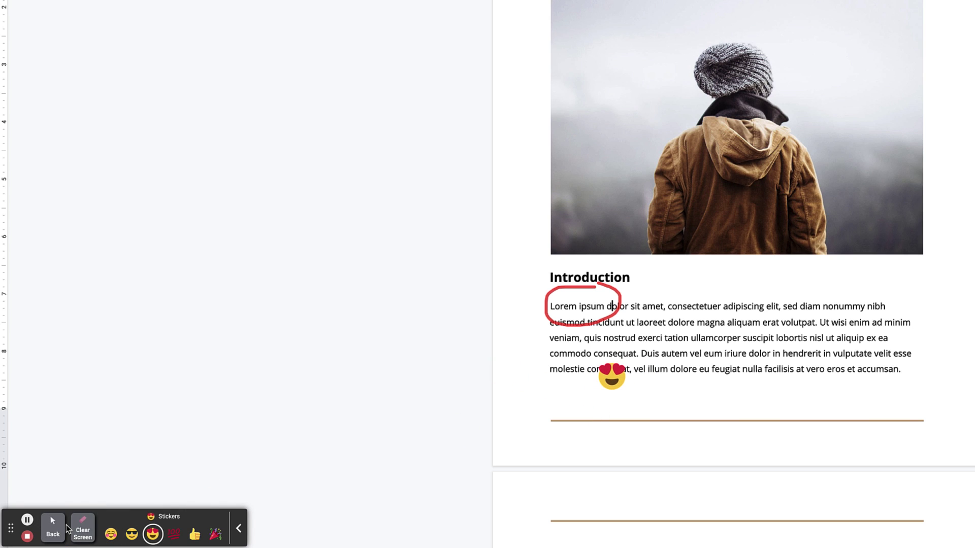
{"action": "left_click", "coordinate": [81, 532]}
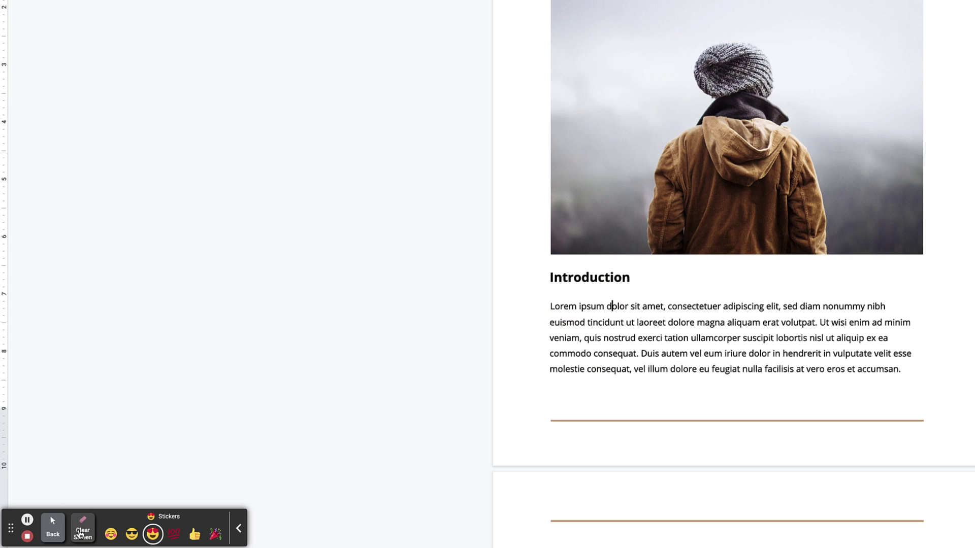
{"action": "left_click", "coordinate": [51, 535]}
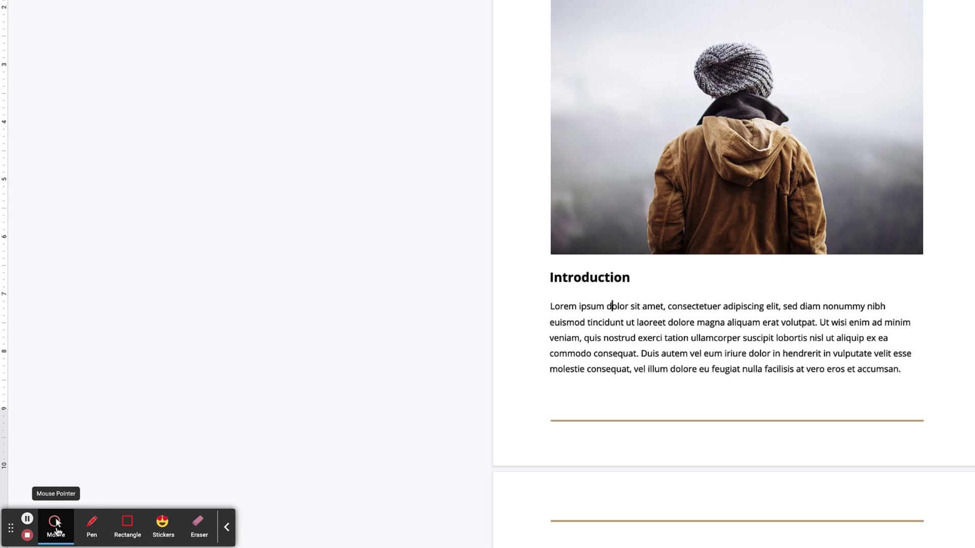
Try the Focus and Fireworks click effects, then settle on the Clicks ring effect
{"action": "left_click", "coordinate": [56, 530]}
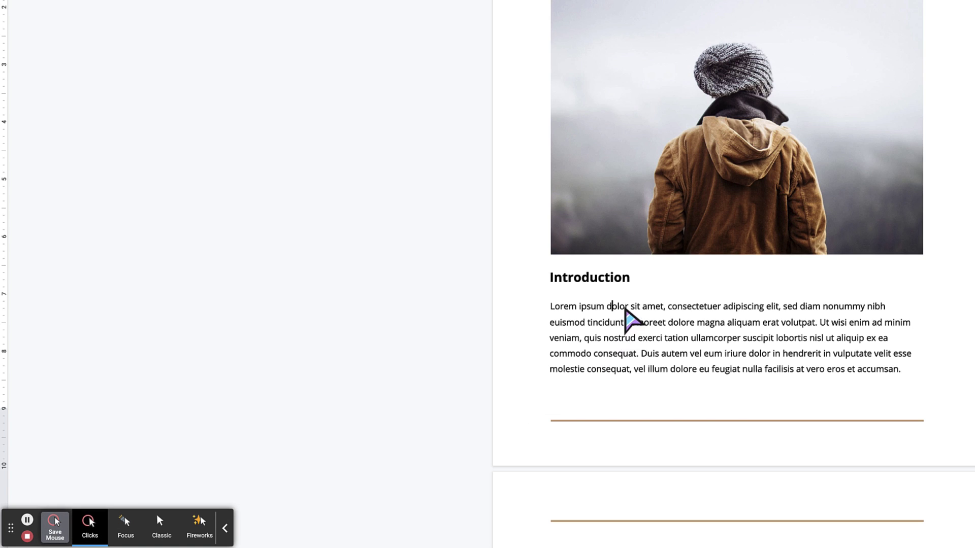
{"action": "left_click", "coordinate": [625, 309]}
{"action": "left_click", "coordinate": [625, 308]}
{"action": "left_click", "coordinate": [126, 525]}
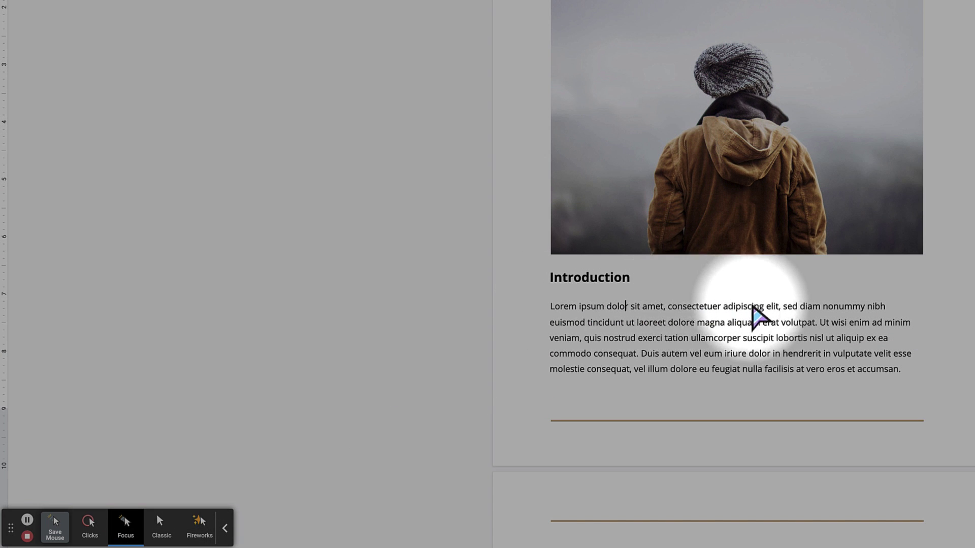
{"action": "left_click", "coordinate": [200, 525]}
{"action": "left_click", "coordinate": [562, 323]}
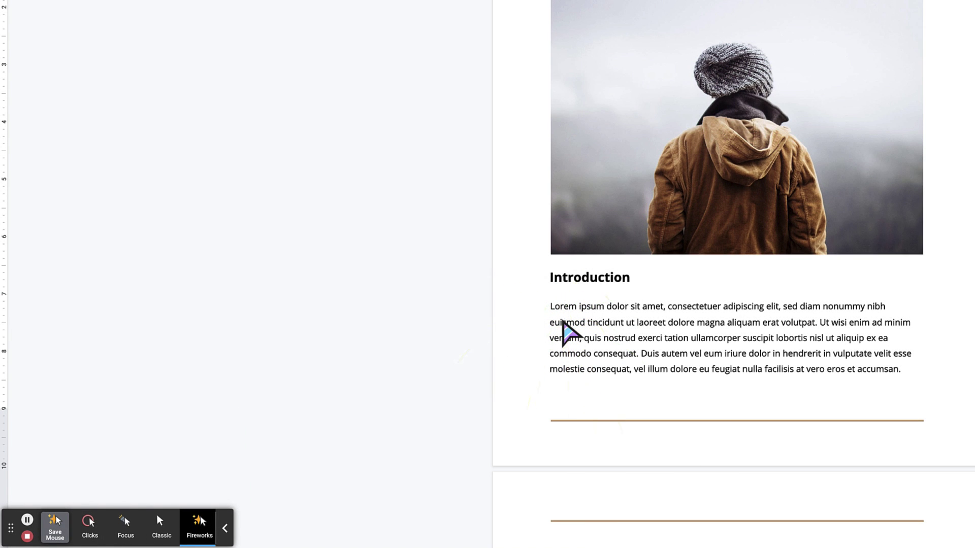
{"action": "left_click", "coordinate": [88, 526]}
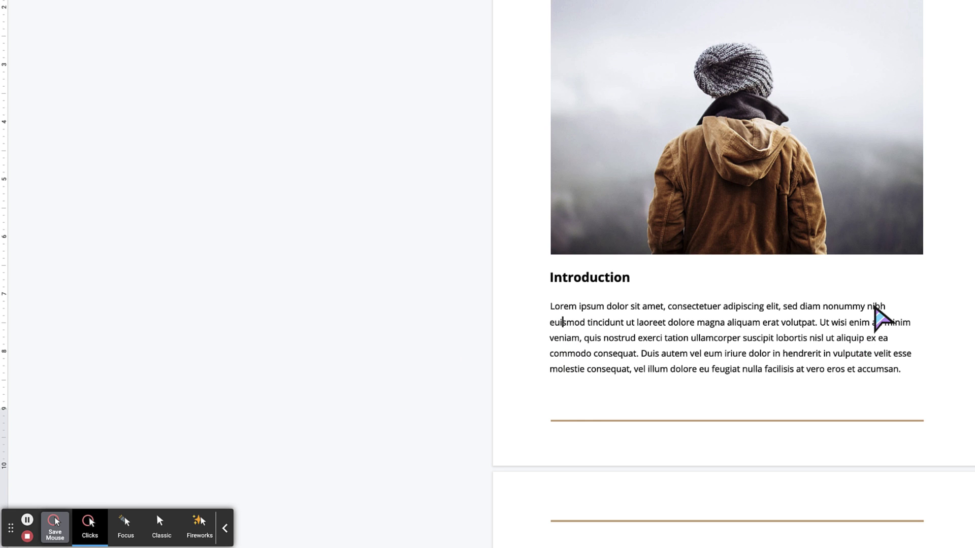
Comment on 'nibh' with "Here's how to bold text in a Google Doc comment!"
{"action": "double_click", "coordinate": [877, 307]}
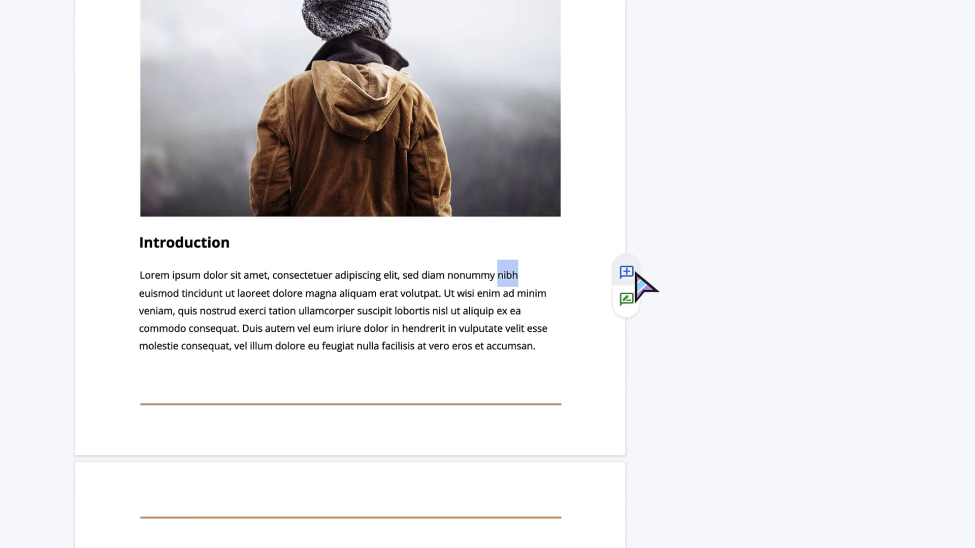
{"action": "left_click", "coordinate": [634, 272]}
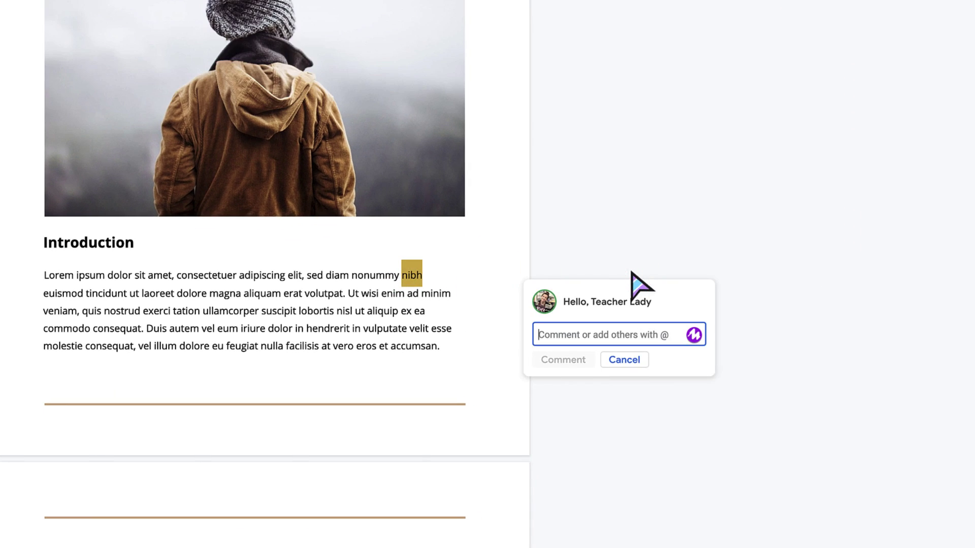
{"action": "type", "text": "Here's how to *bold text* in a Gogl"}
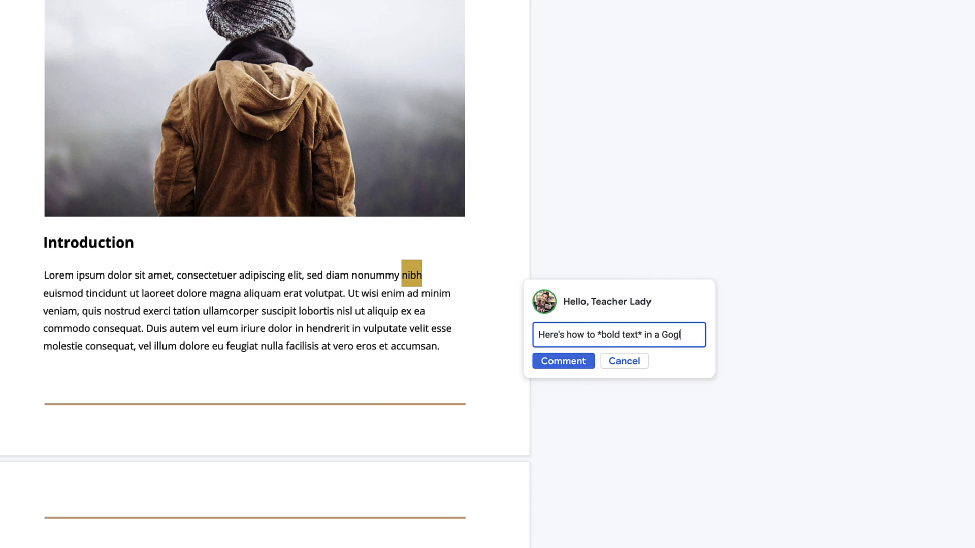
{"action": "type", "text": "oc comment!"}
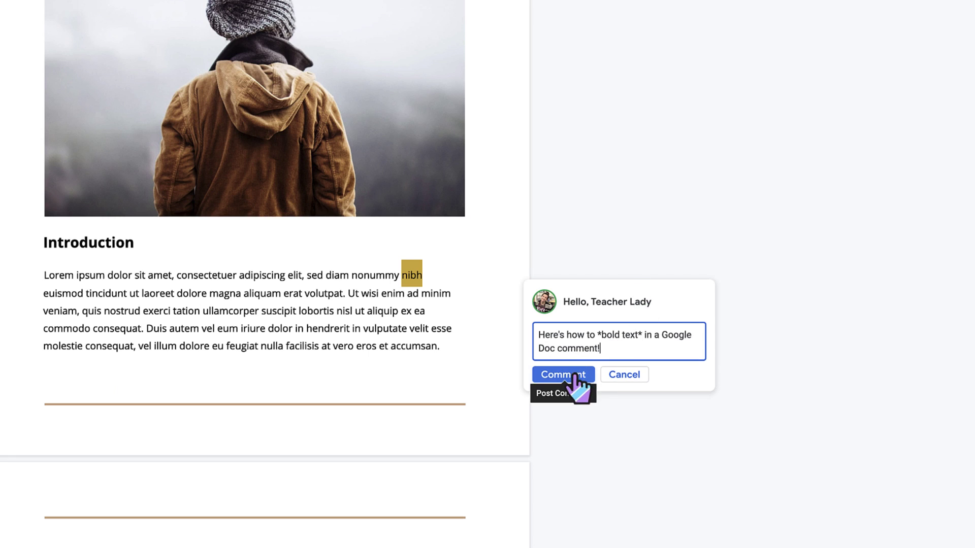
{"action": "left_click", "coordinate": [575, 375]}
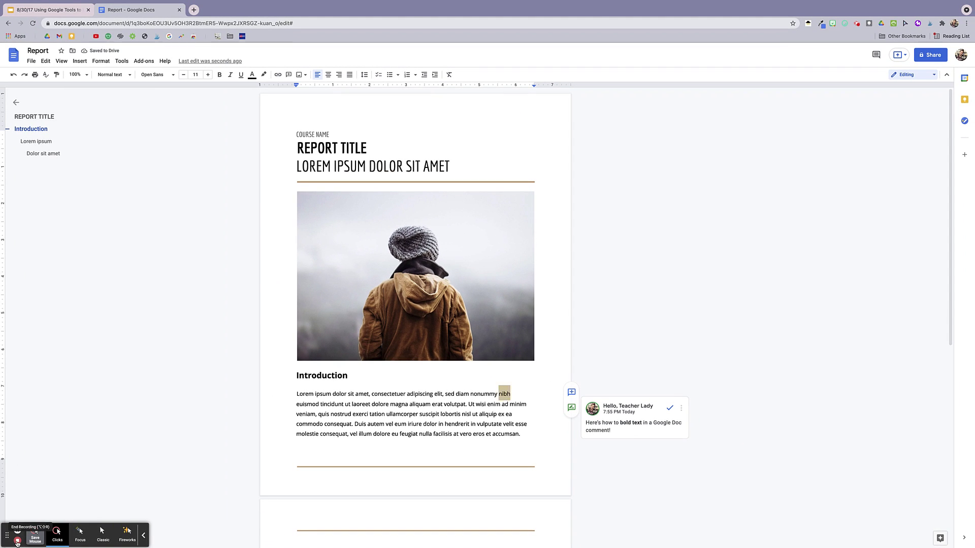
Stop the recording and dismiss the recommendation survey
{"action": "left_click", "coordinate": [17, 541]}
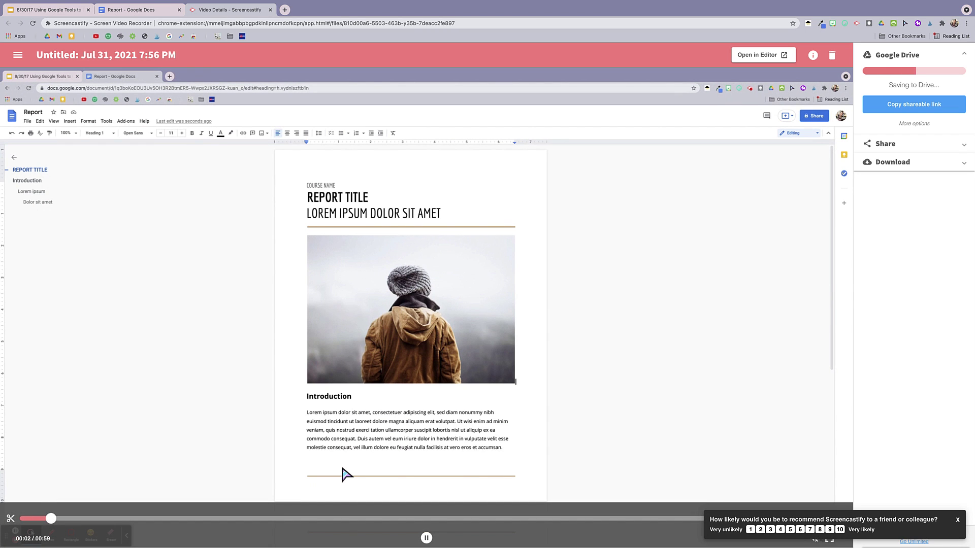
{"action": "left_click", "coordinate": [958, 518]}
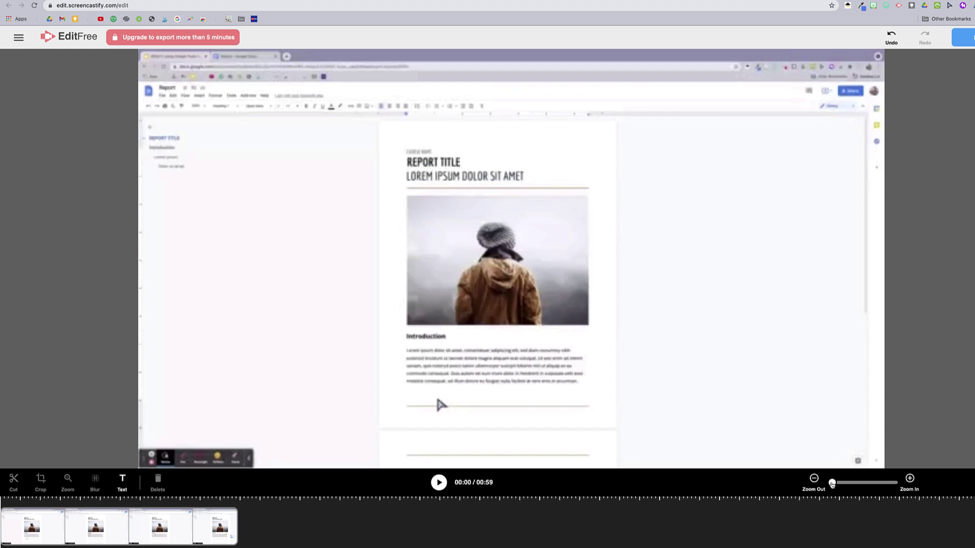
Enlarge the timeline and trim the beginning of the recorded clip
{"action": "left_click_drag", "start_coordinate": [832, 483], "coordinate": [846, 483]}
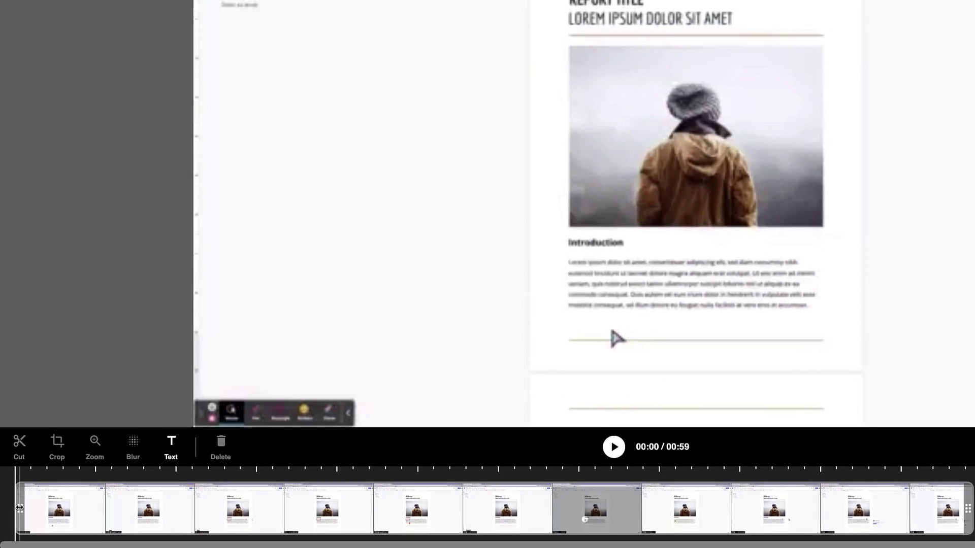
{"action": "left_click", "coordinate": [14, 526]}
{"action": "left_click_drag", "start_coordinate": [21, 502], "coordinate": [72, 503]}
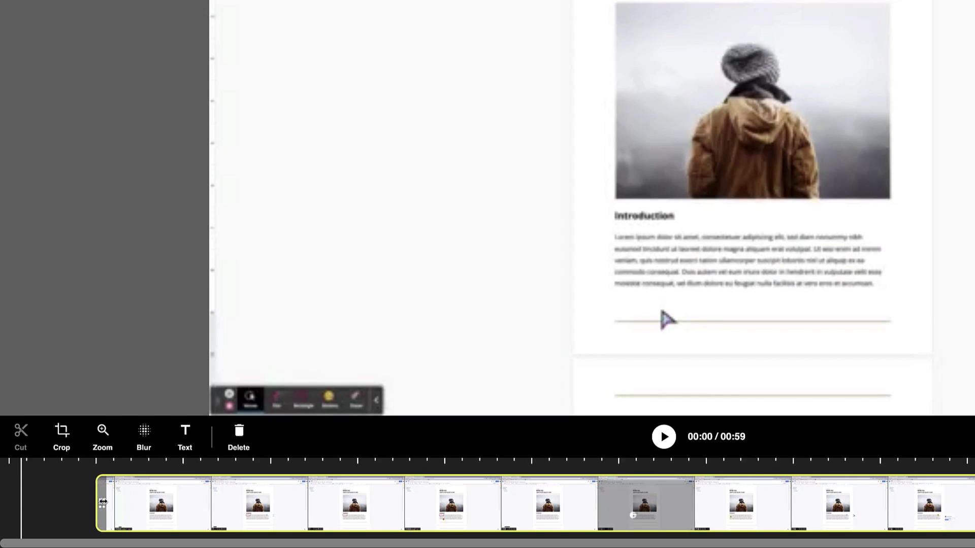
{"action": "left_click_drag", "start_coordinate": [105, 501], "coordinate": [323, 506]}
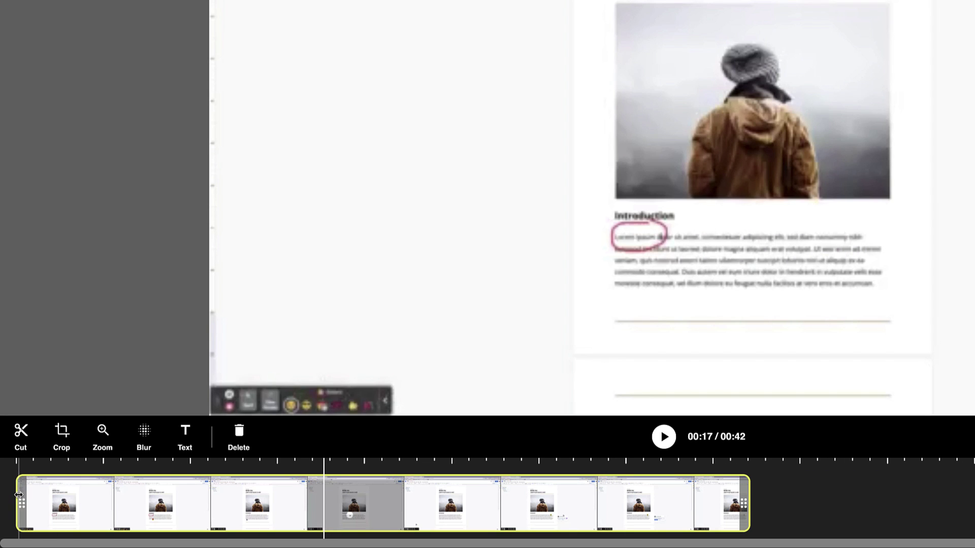
{"action": "mouse_move", "coordinate": [22, 503]}
{"action": "left_mouse_down"}
{"action": "mouse_move", "coordinate": [88, 496]}
{"action": "mouse_move", "coordinate": [269, 506]}
{"action": "left_mouse_up"}
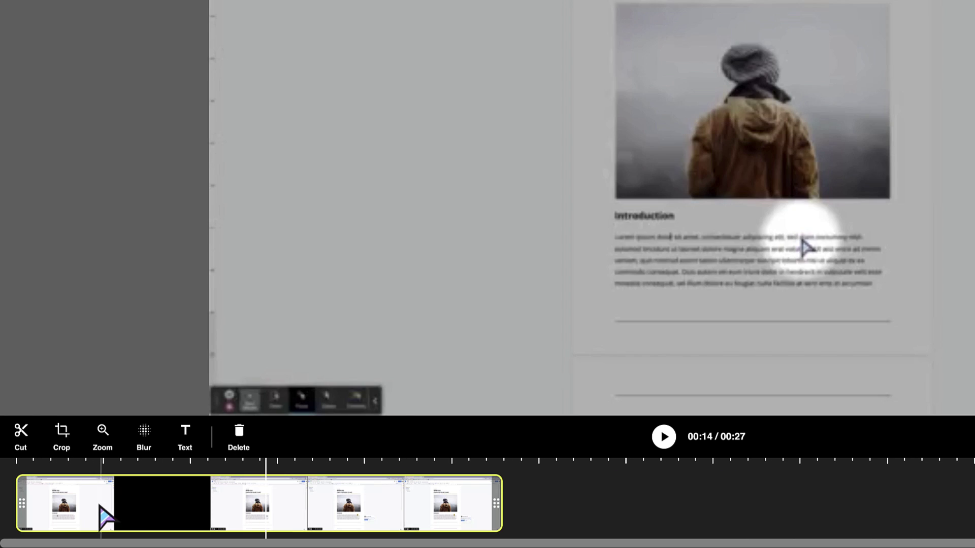
{"action": "left_click_drag", "start_coordinate": [21, 502], "coordinate": [239, 523]}
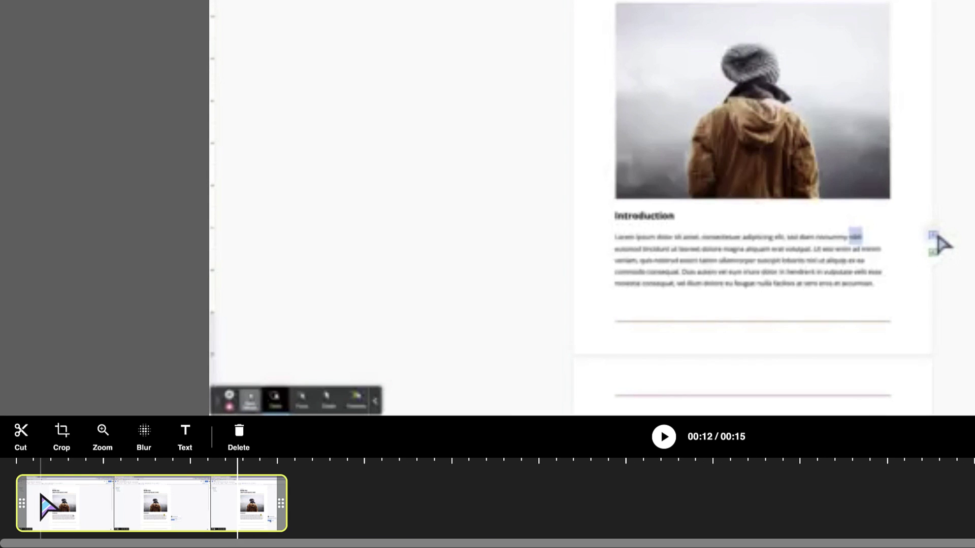
{"action": "left_click", "coordinate": [41, 503]}
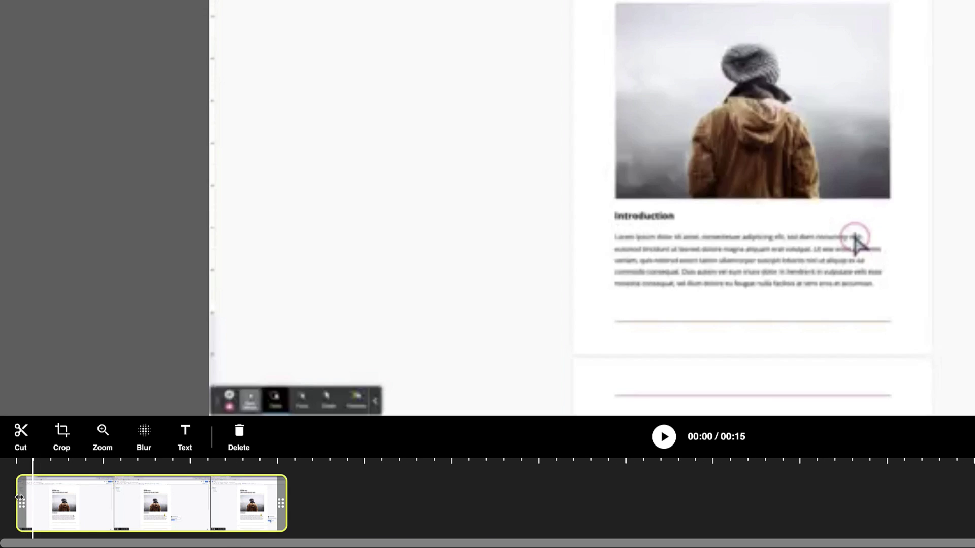
{"action": "mouse_move", "coordinate": [21, 502]}
{"action": "left_mouse_down"}
{"action": "mouse_move", "coordinate": [7, 499]}
{"action": "mouse_move", "coordinate": [6, 511]}
{"action": "left_mouse_up"}
Play back the trimmed clip, then trim its end so it runs 14 seconds
{"action": "left_click", "coordinate": [23, 475]}
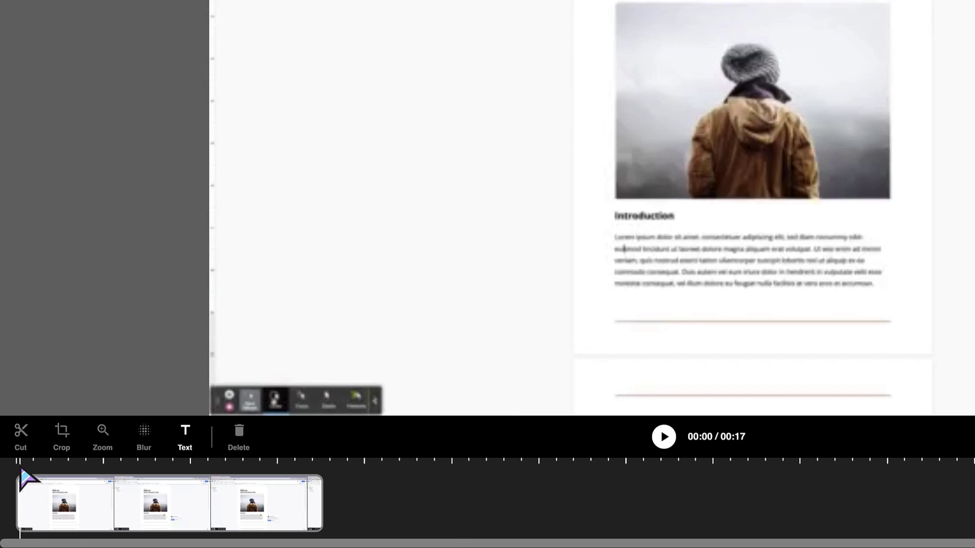
{"action": "left_click", "coordinate": [663, 437]}
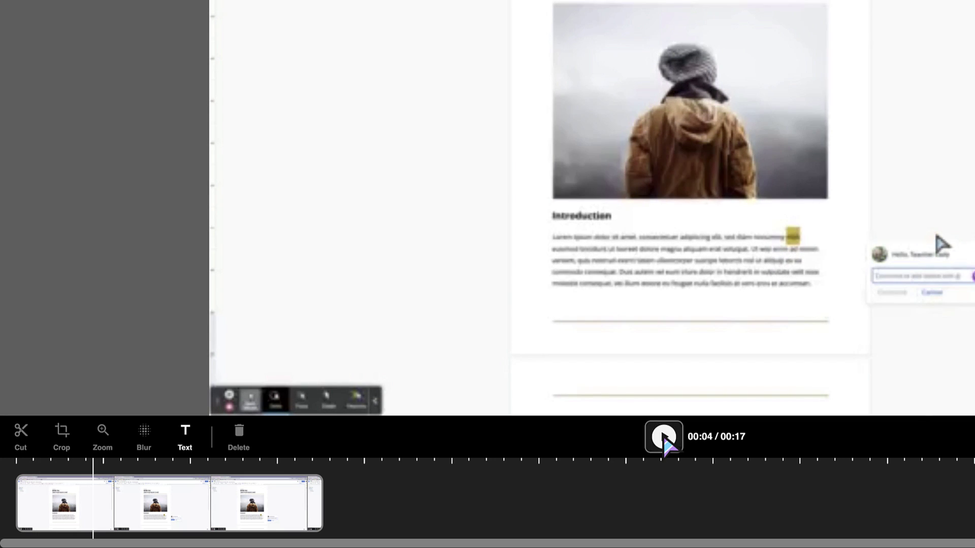
{"action": "left_click", "coordinate": [29, 501]}
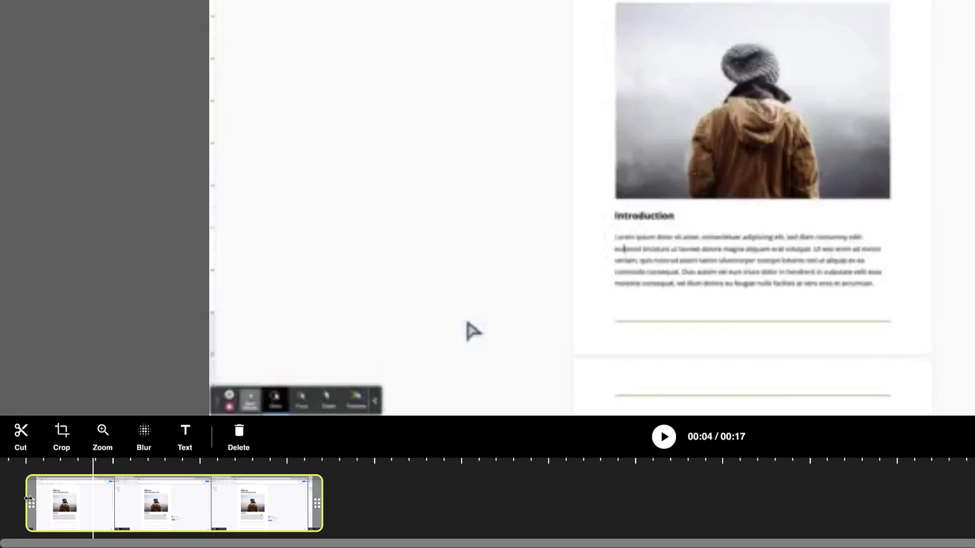
{"action": "left_click", "coordinate": [30, 501]}
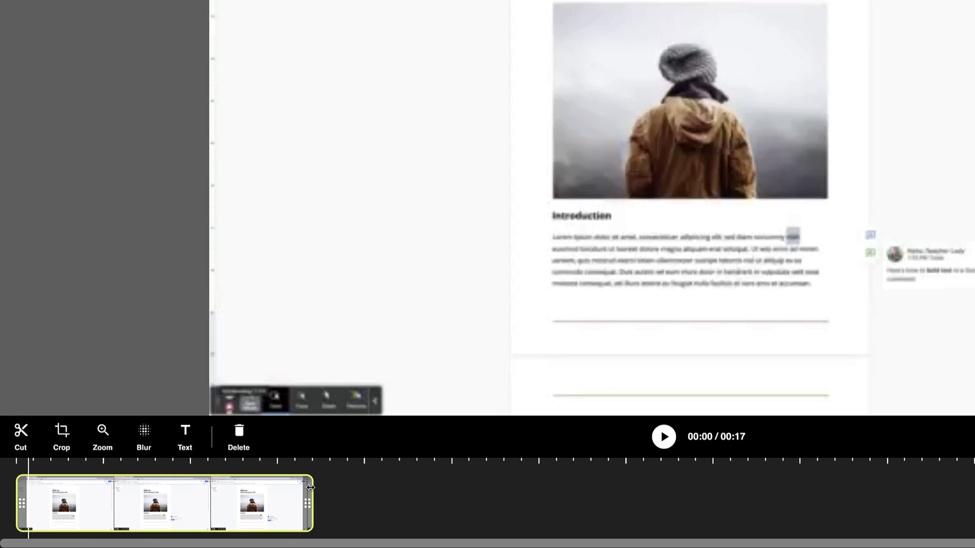
{"action": "left_click_drag", "start_coordinate": [310, 488], "coordinate": [273, 489]}
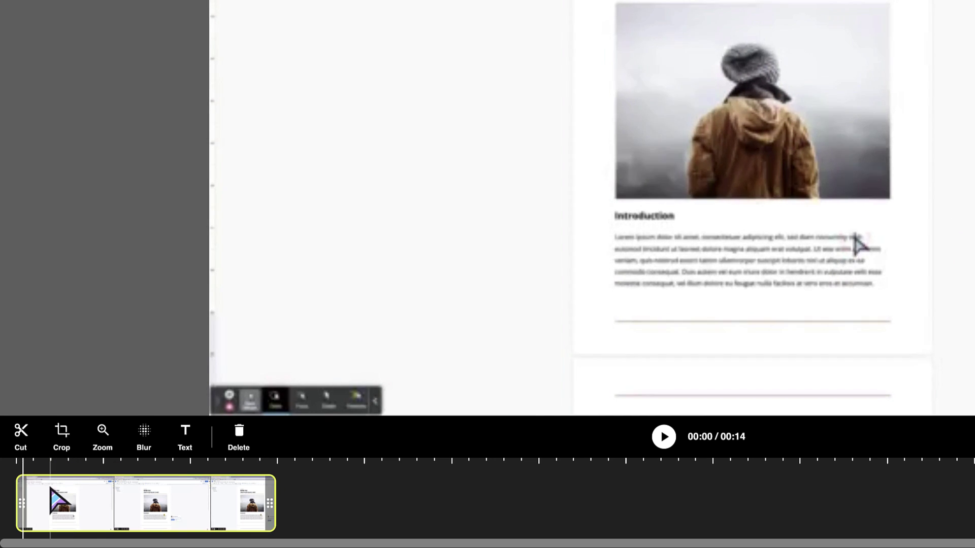
Cut the clip at 00:02 and 00:03, delete the small piece, and reselect the clip
{"action": "left_click", "coordinate": [26, 441]}
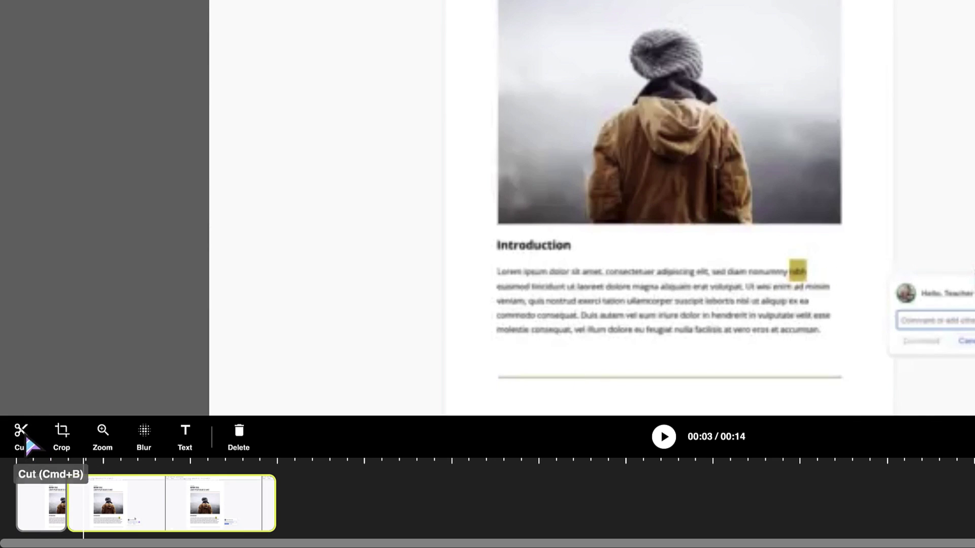
{"action": "left_click", "coordinate": [27, 441]}
{"action": "left_click", "coordinate": [76, 495]}
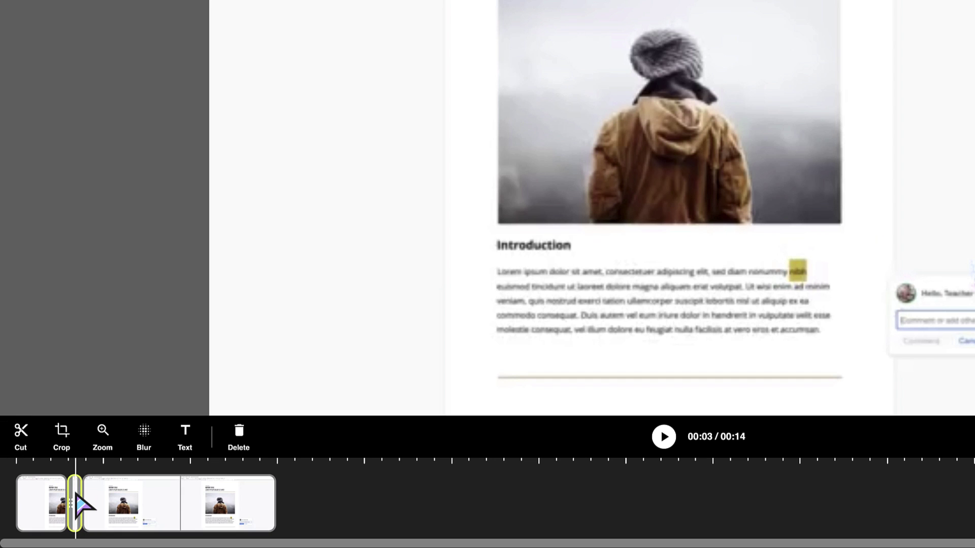
{"action": "key", "text": "Delete"}
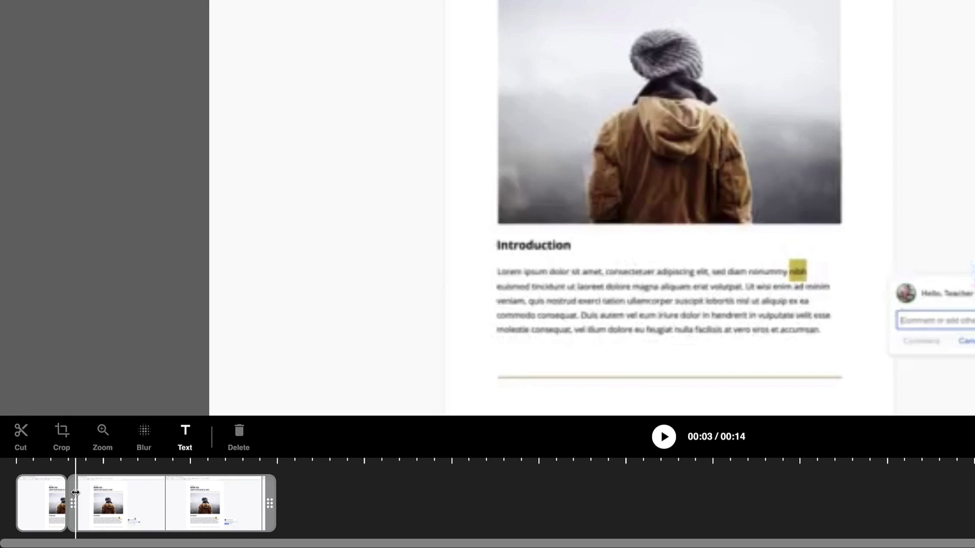
{"action": "left_click", "coordinate": [62, 500]}
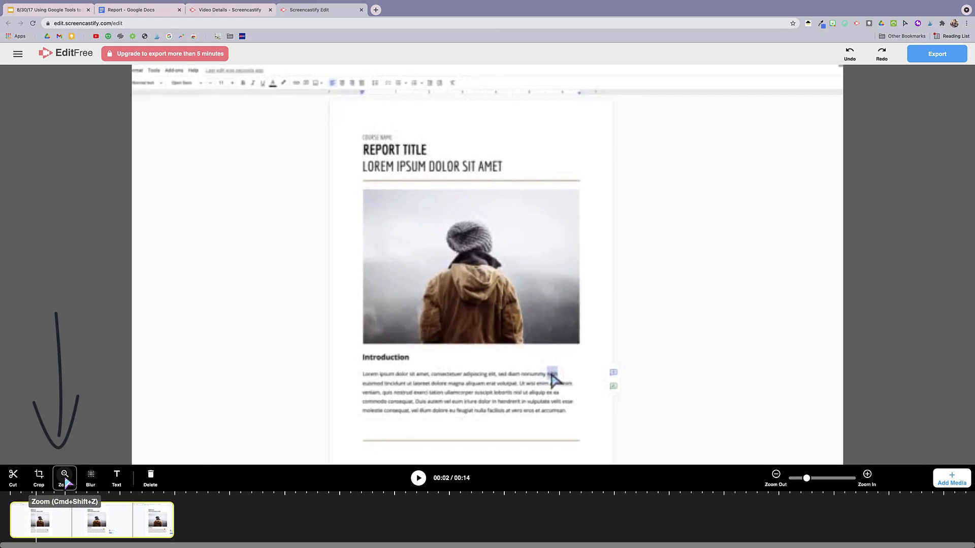
Add a zoom effect to the clip and preview it at the 4-second point
{"action": "left_click", "coordinate": [65, 478]}
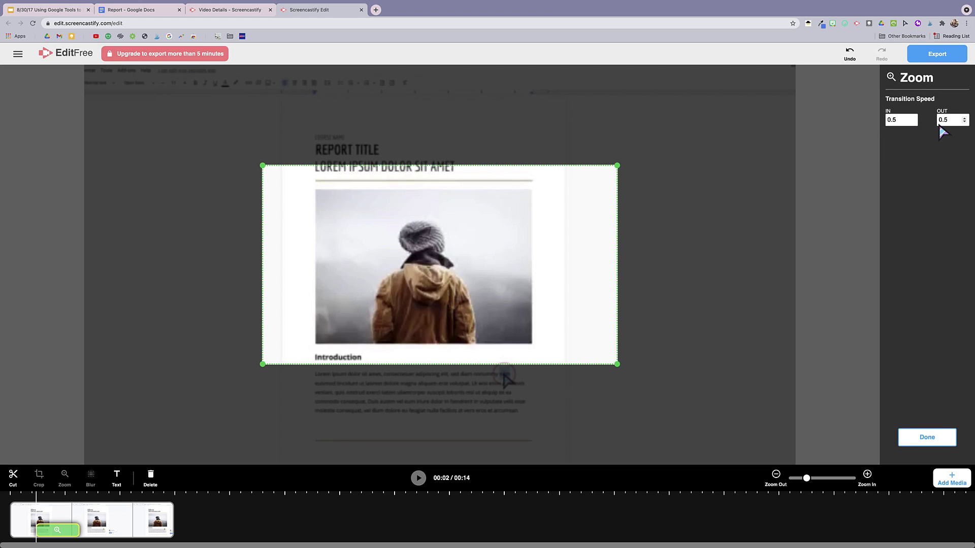
{"action": "left_click", "coordinate": [927, 439]}
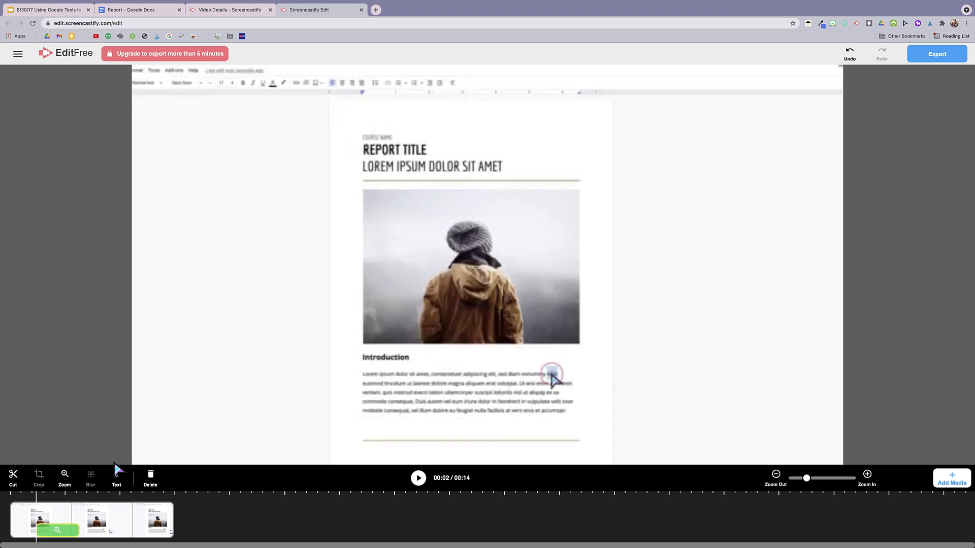
{"action": "left_click", "coordinate": [50, 531]}
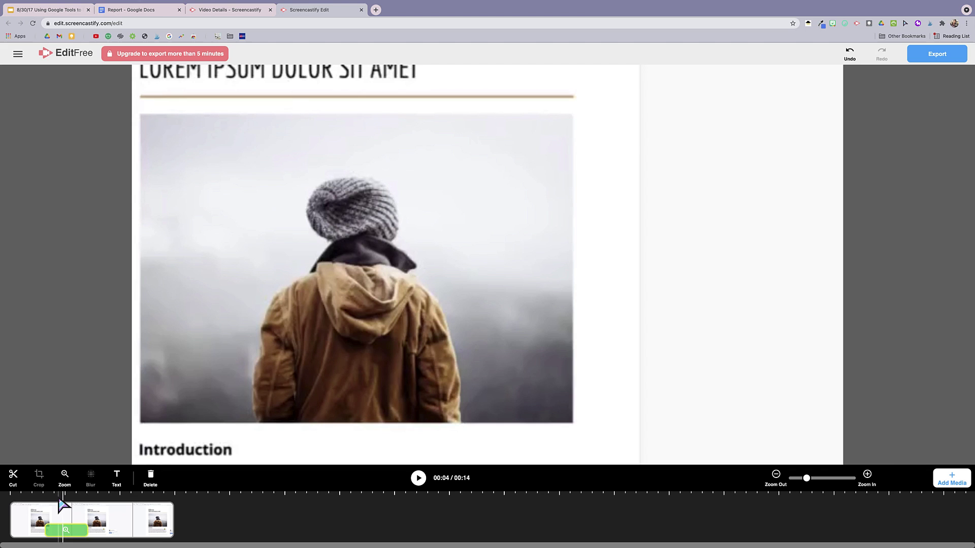
{"action": "left_click", "coordinate": [59, 503]}
Move and tighten the zoom area over the 'nibh' comment box, then play the preview
{"action": "left_click", "coordinate": [75, 531]}
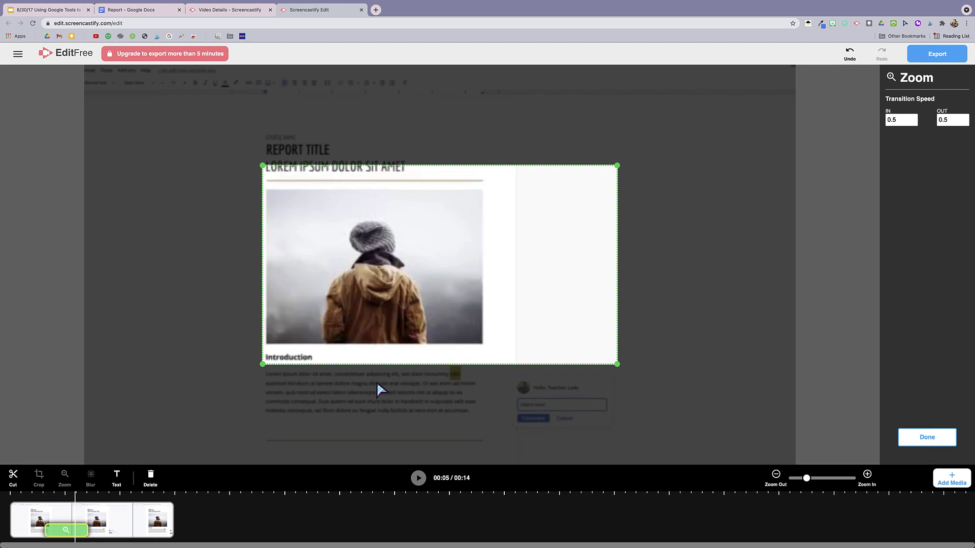
{"action": "left_click_drag", "start_coordinate": [527, 321], "coordinate": [541, 402]}
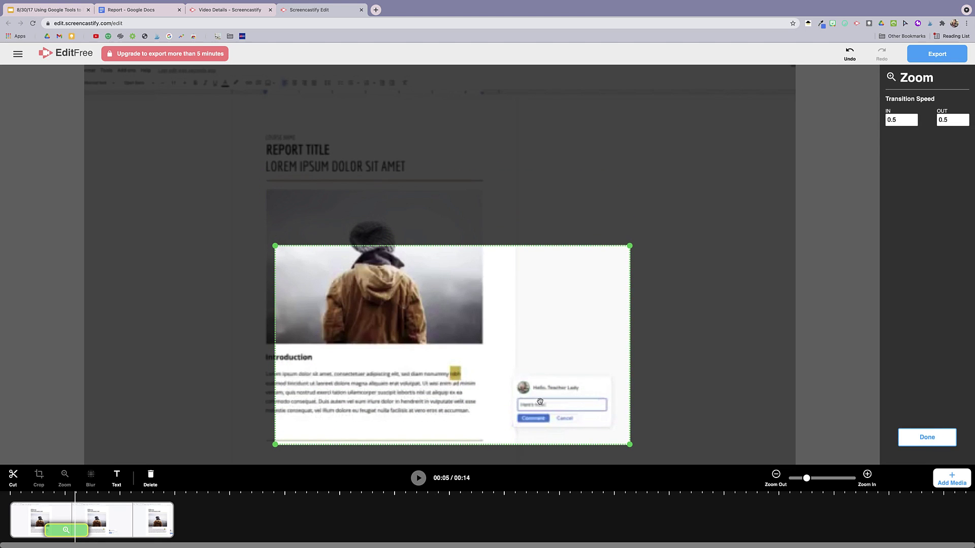
{"action": "left_click_drag", "start_coordinate": [274, 246], "coordinate": [369, 303]}
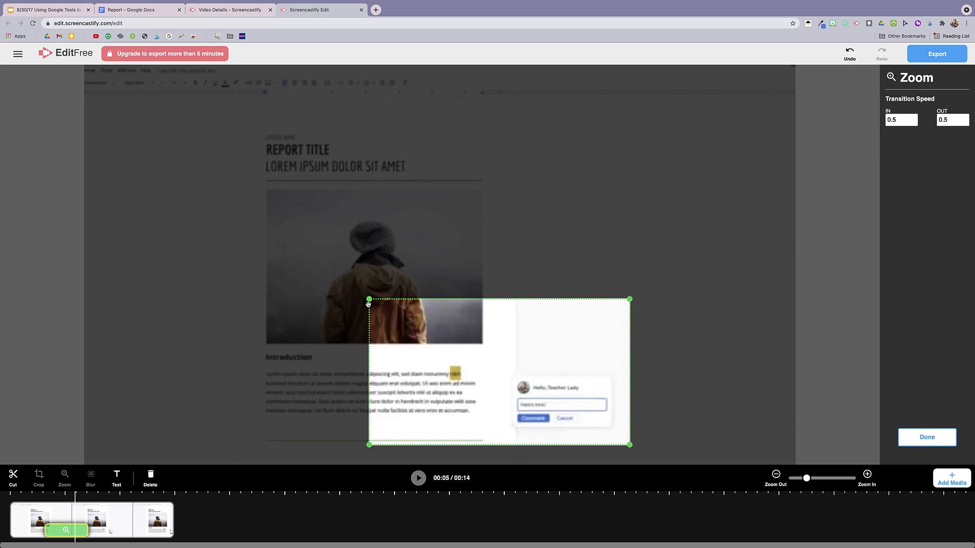
{"action": "left_click", "coordinate": [30, 507]}
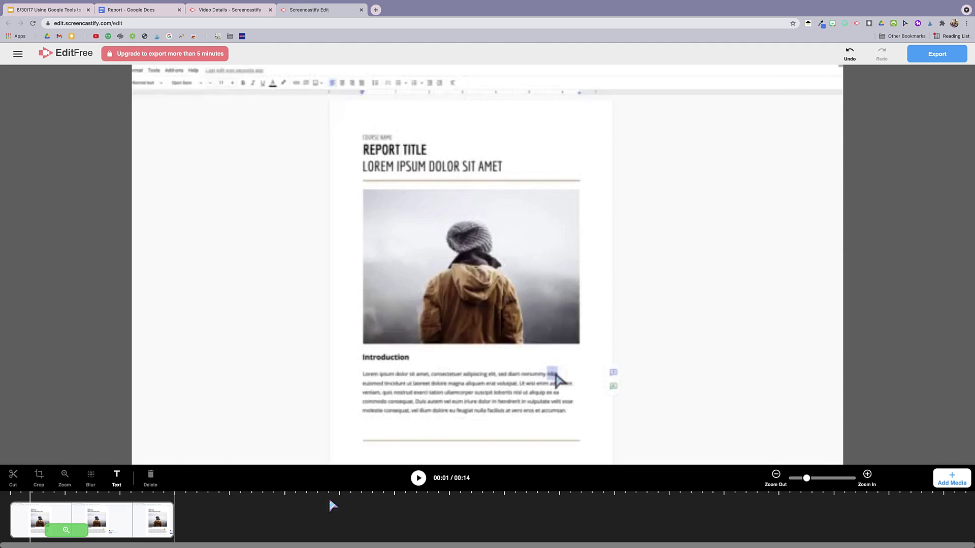
{"action": "left_click", "coordinate": [418, 479]}
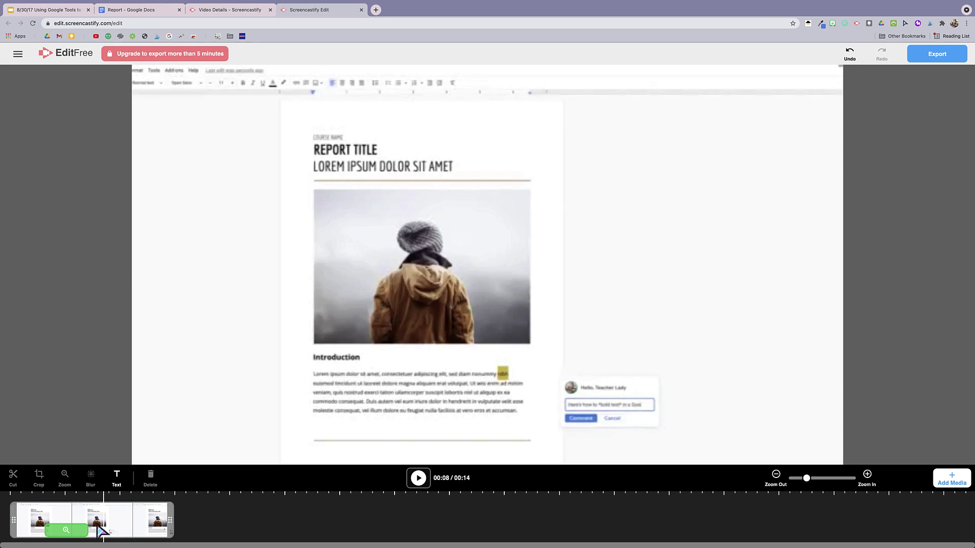
Extend the green zoom effect to about 00:13 and replay the clip from the start
{"action": "left_click", "coordinate": [97, 532]}
{"action": "left_click_drag", "start_coordinate": [101, 531], "coordinate": [155, 531]}
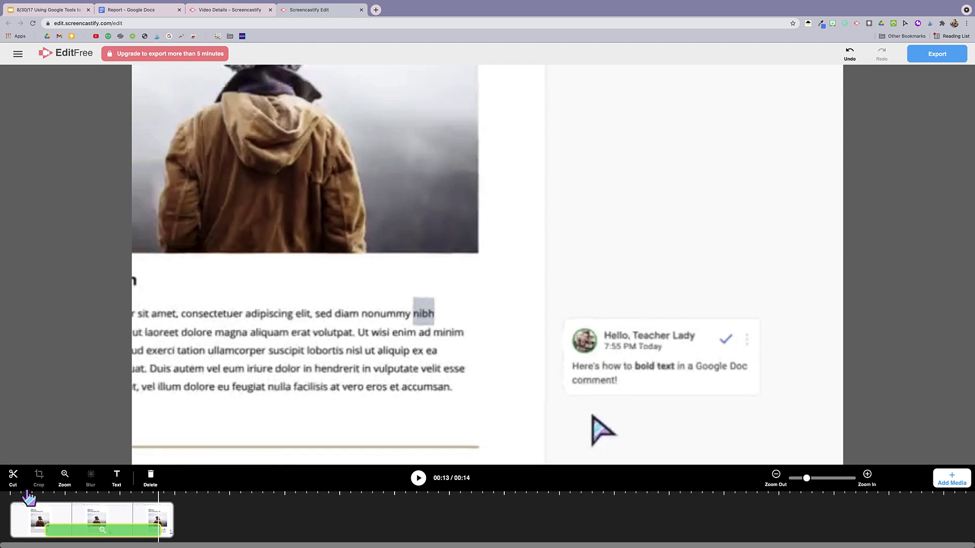
{"action": "left_click", "coordinate": [20, 504]}
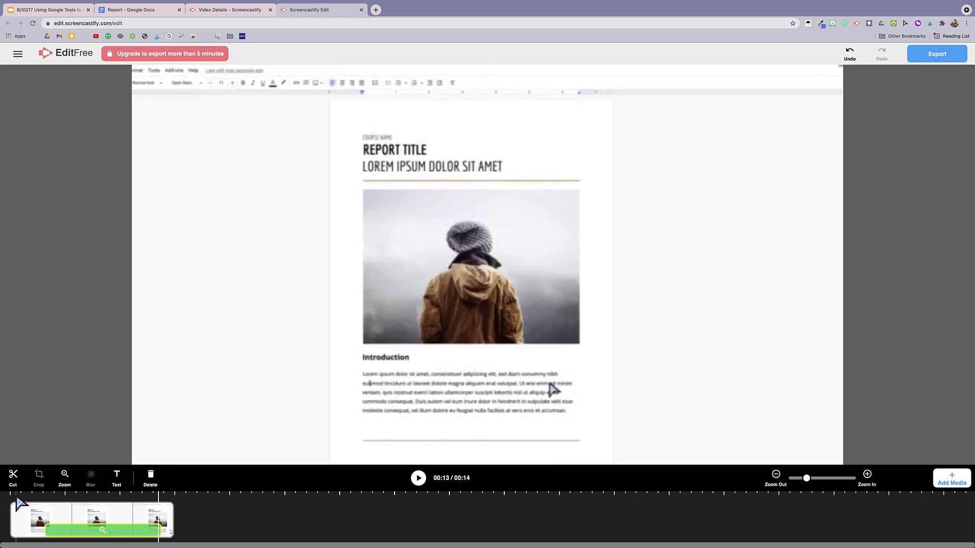
{"action": "left_click", "coordinate": [20, 504]}
{"action": "left_click", "coordinate": [419, 478]}
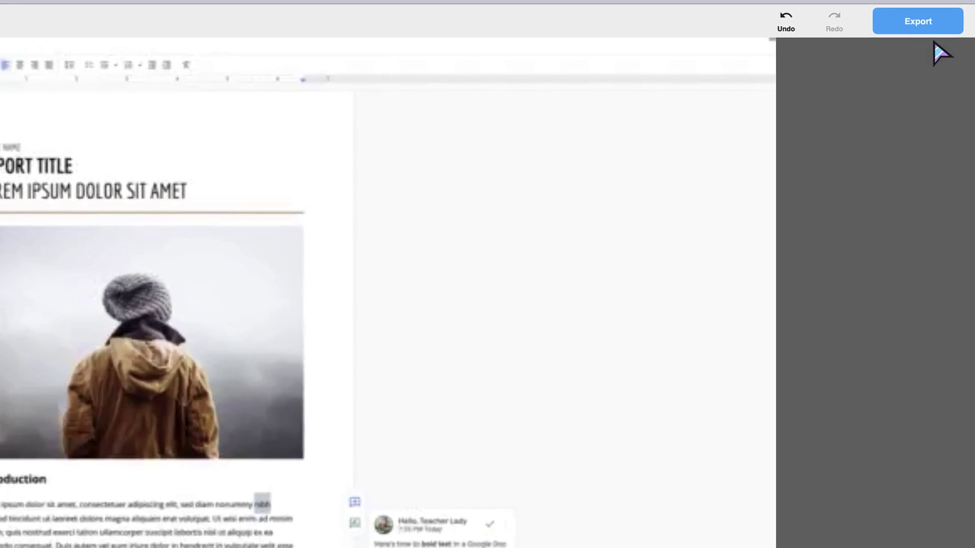
Export the video to Google Drive titled 'How to Bold Text in Google Doc Comments'
{"action": "left_click", "coordinate": [939, 57]}
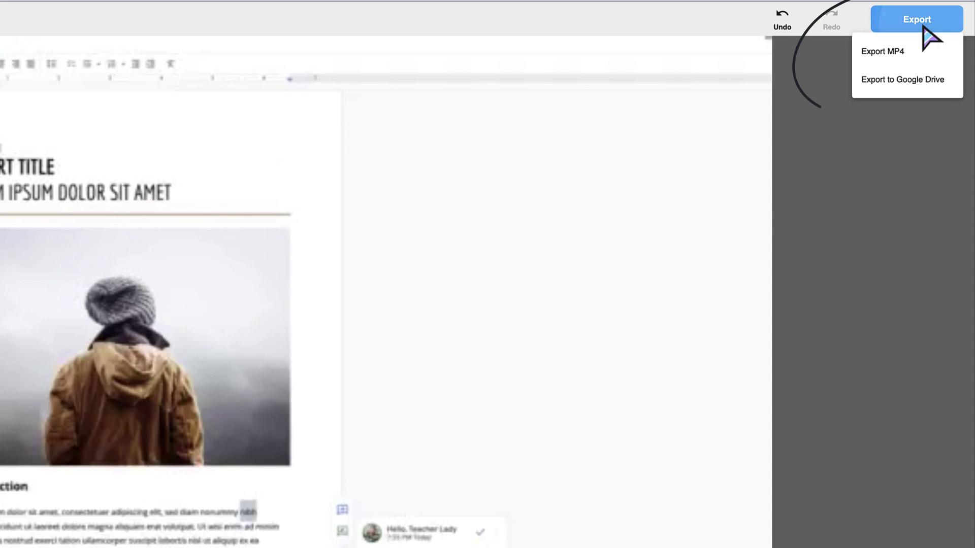
{"action": "left_click", "coordinate": [901, 82]}
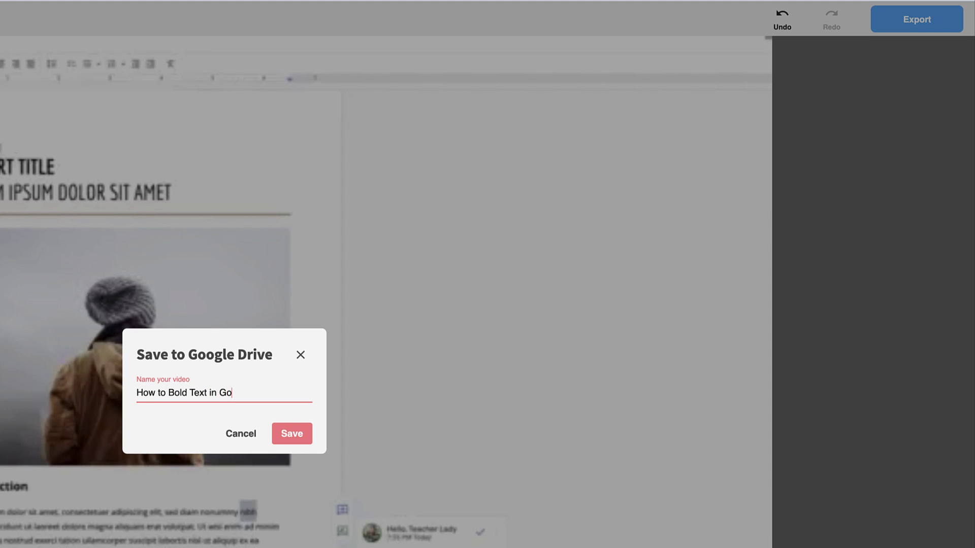
{"action": "type", "text": "ents"}
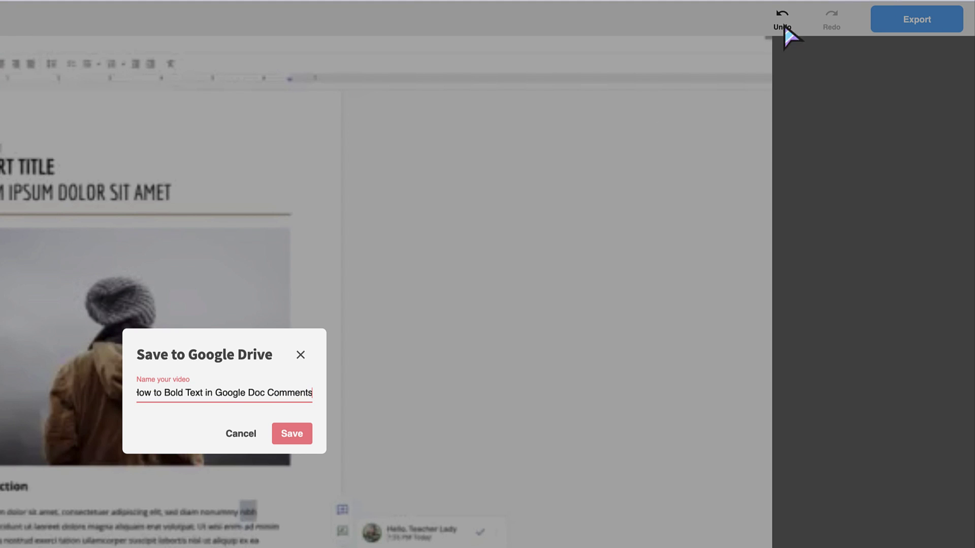
{"action": "left_click", "coordinate": [292, 434]}
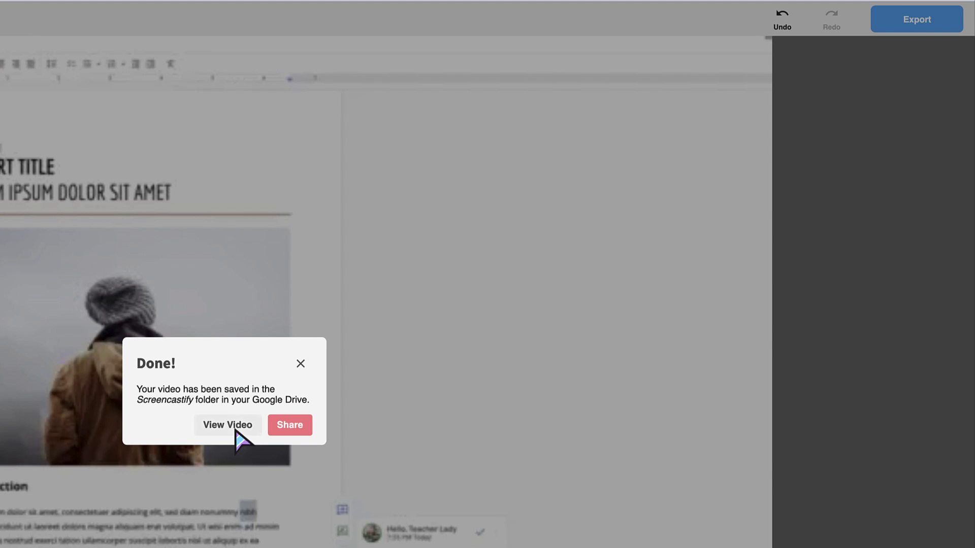
From the saved video's page, export a 640×360 animated GIF and download the file
{"action": "left_click", "coordinate": [236, 428]}
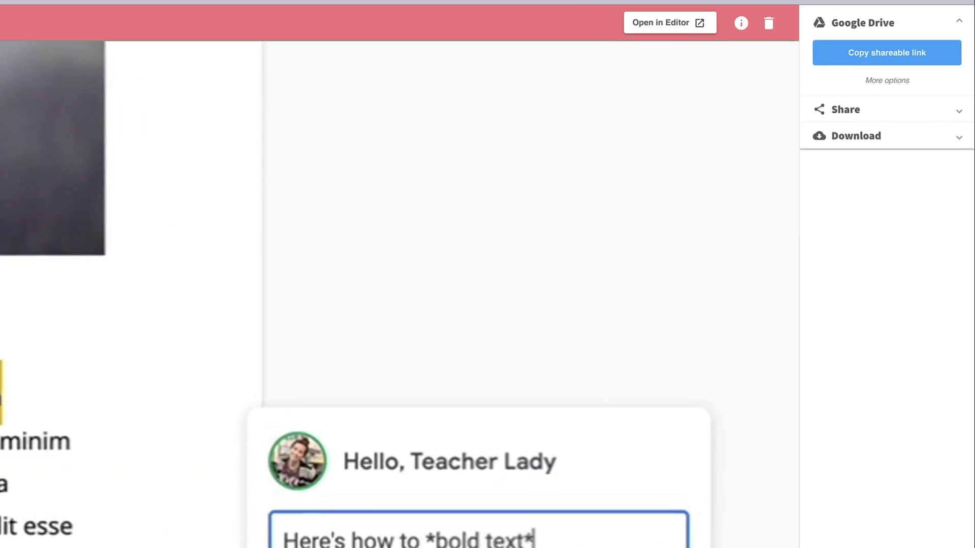
{"action": "left_click", "coordinate": [866, 142]}
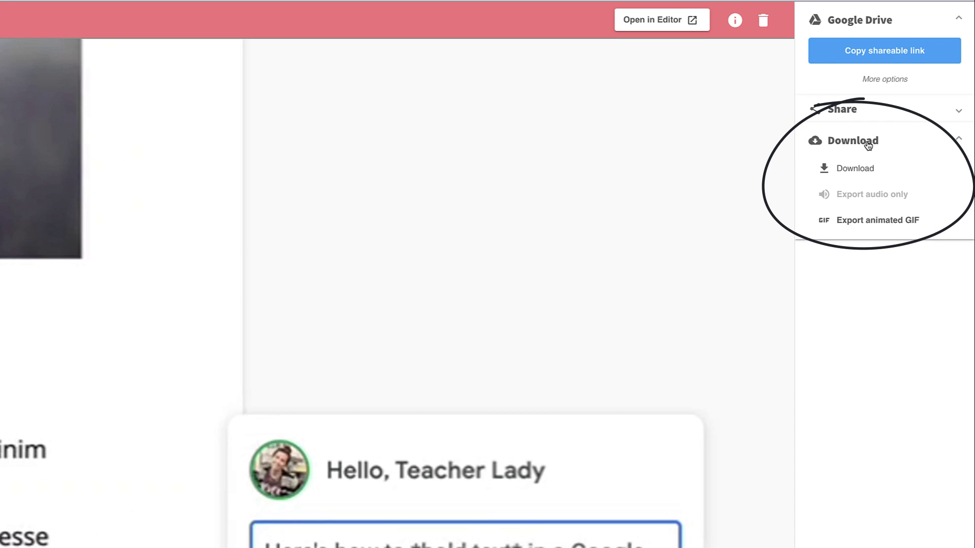
{"action": "left_click", "coordinate": [856, 228]}
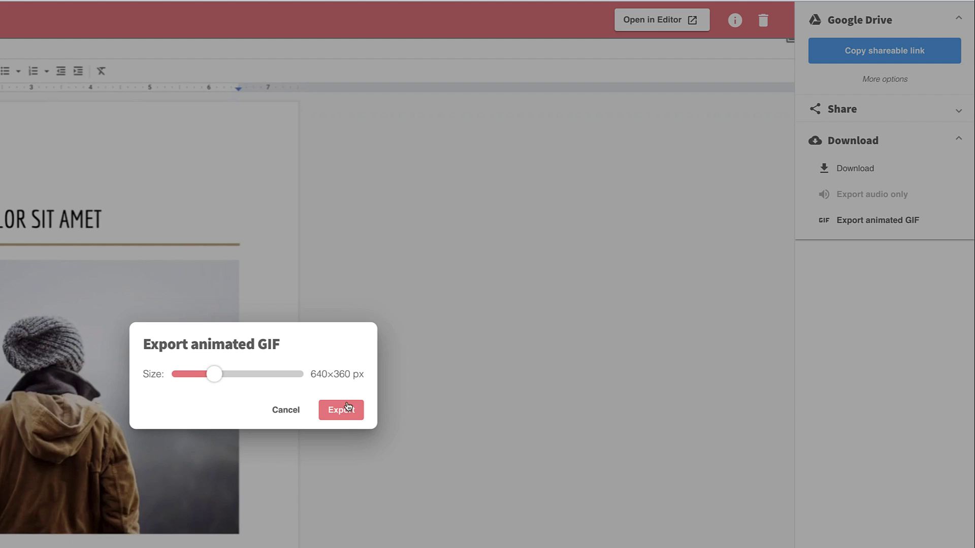
{"action": "left_click", "coordinate": [349, 407]}
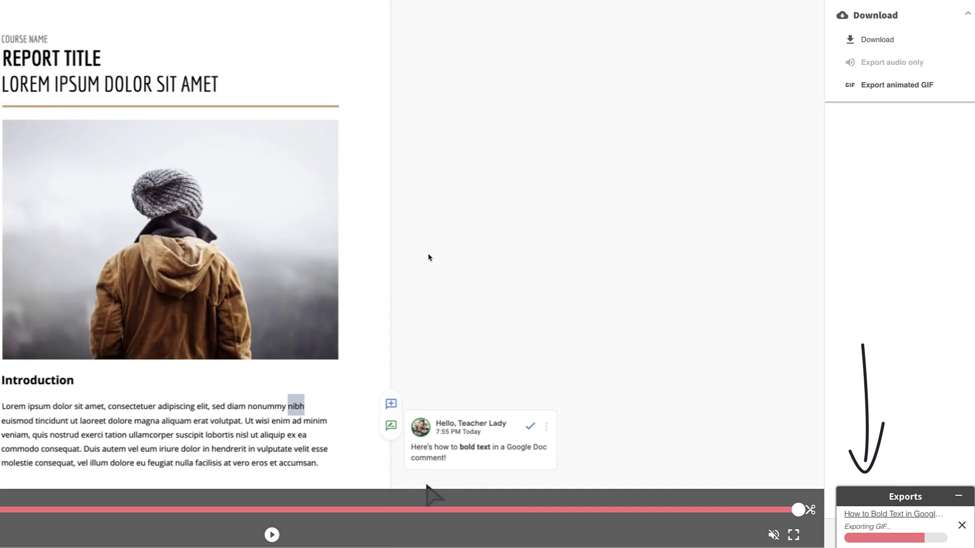
{"action": "left_click", "coordinate": [877, 533]}
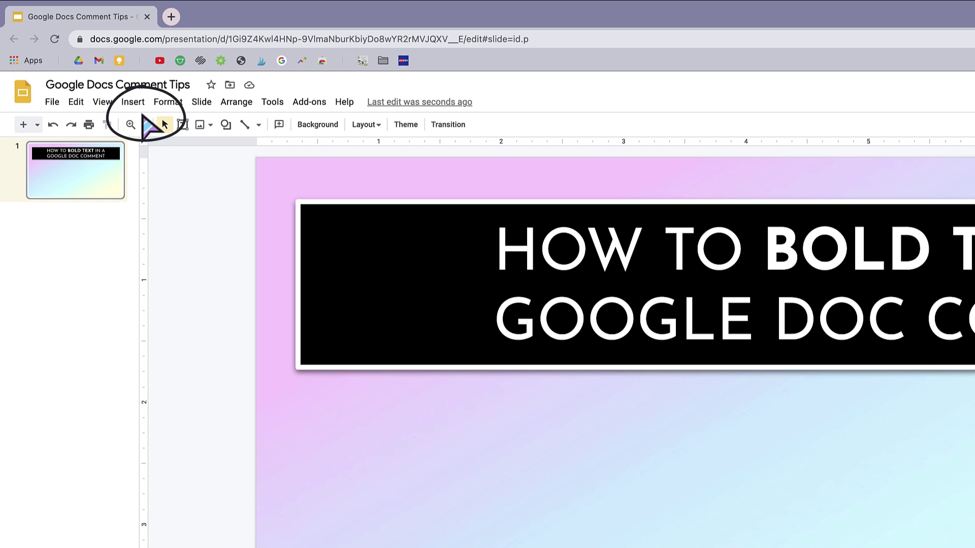
Upload the downloaded GIF onto the slide, shrink it, and place it under the title
{"action": "left_click", "coordinate": [133, 103]}
{"action": "mouse_move", "coordinate": [188, 133]}
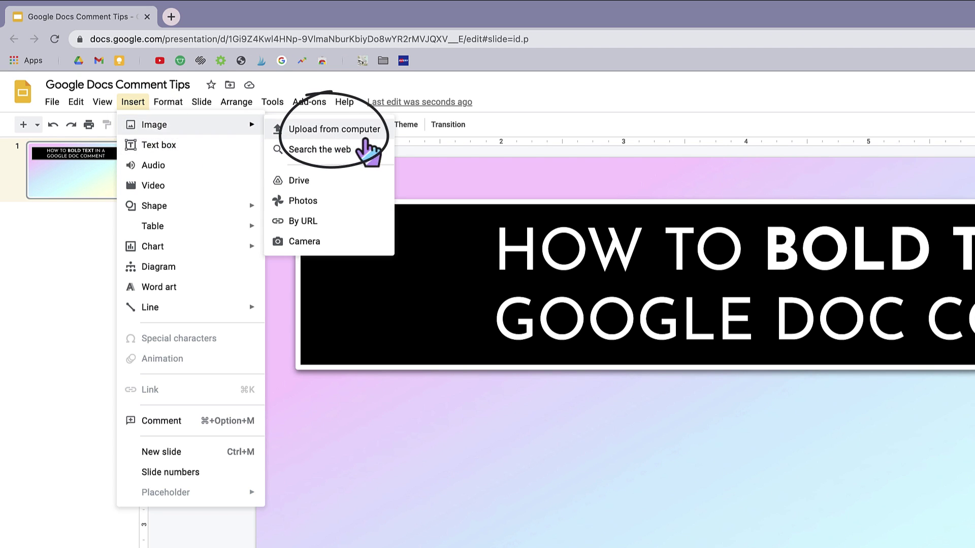
{"action": "left_click", "coordinate": [370, 136]}
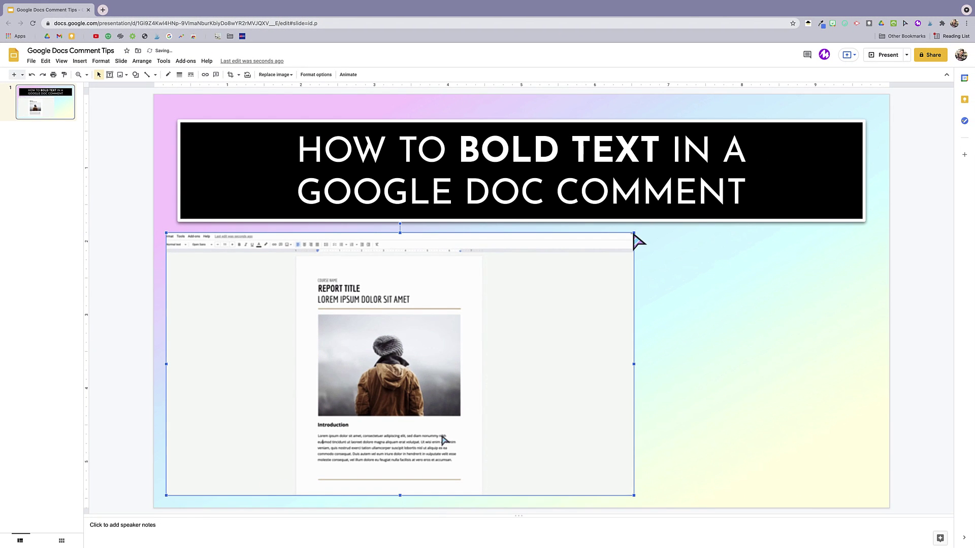
{"action": "left_click_drag", "start_coordinate": [634, 233], "coordinate": [608, 247]}
{"action": "left_click_drag", "start_coordinate": [492, 302], "coordinate": [601, 290]}
Give the GIF a 3px black border
{"action": "left_click", "coordinate": [179, 75]}
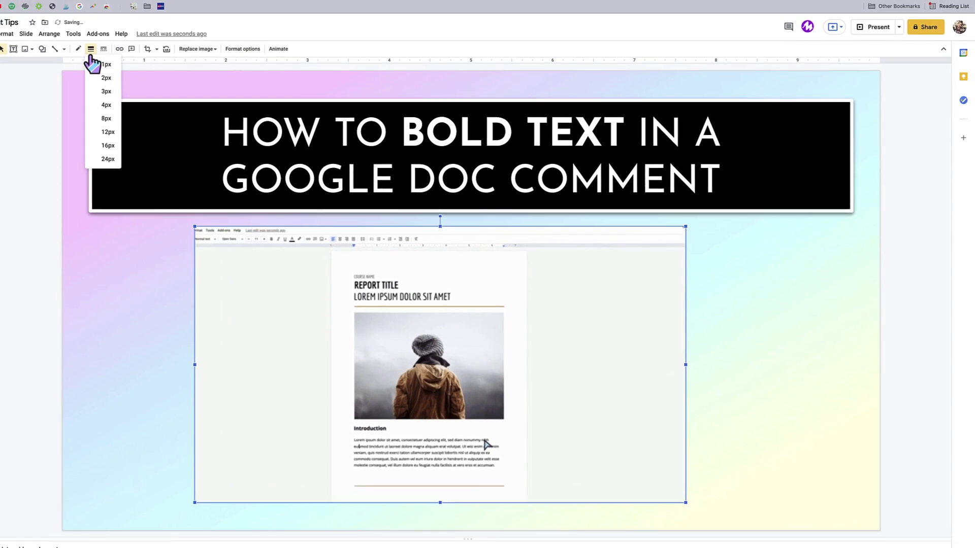
{"action": "left_click", "coordinate": [98, 89]}
{"action": "left_click", "coordinate": [71, 47]}
{"action": "left_click", "coordinate": [71, 74]}
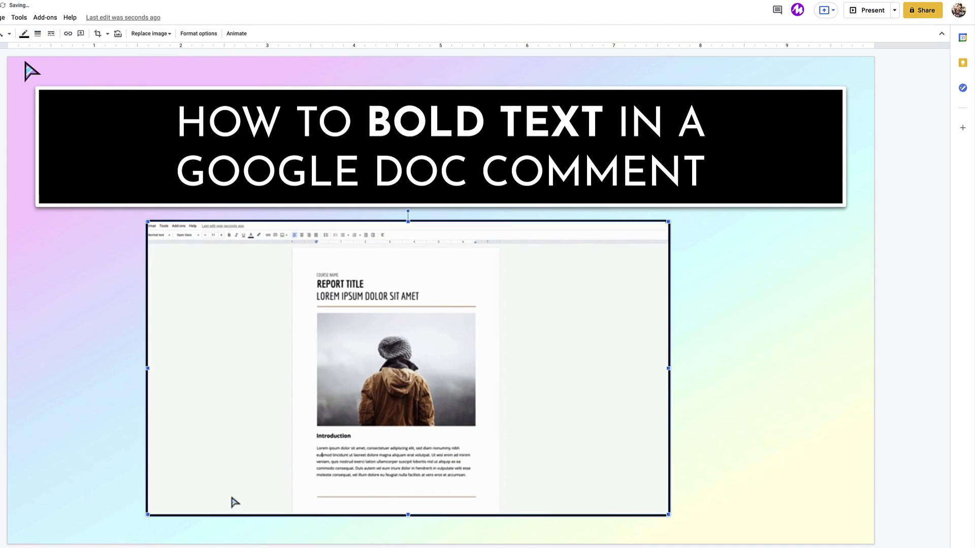
Add a drop shadow to the GIF through Format options
{"action": "right_click", "coordinate": [212, 276]}
{"action": "left_click", "coordinate": [273, 468]}
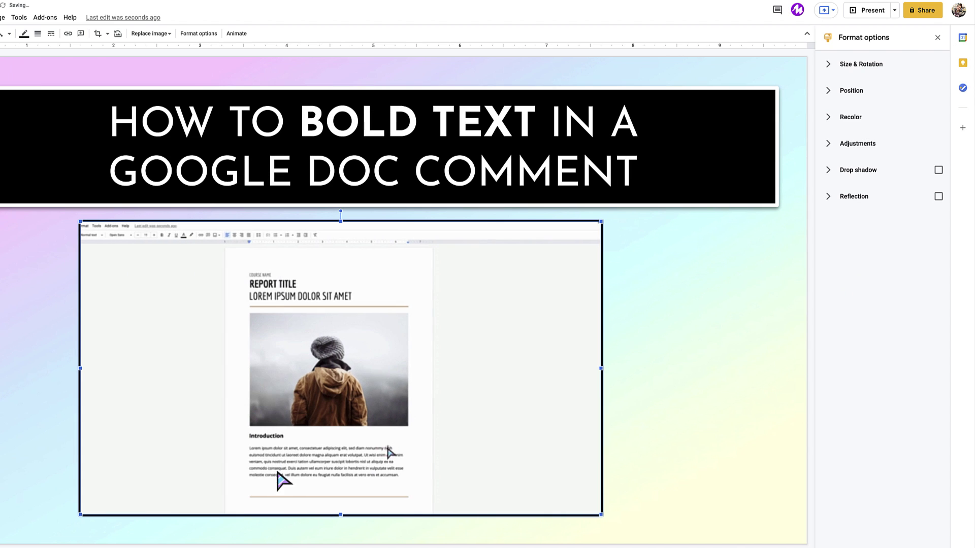
{"action": "left_click", "coordinate": [938, 170]}
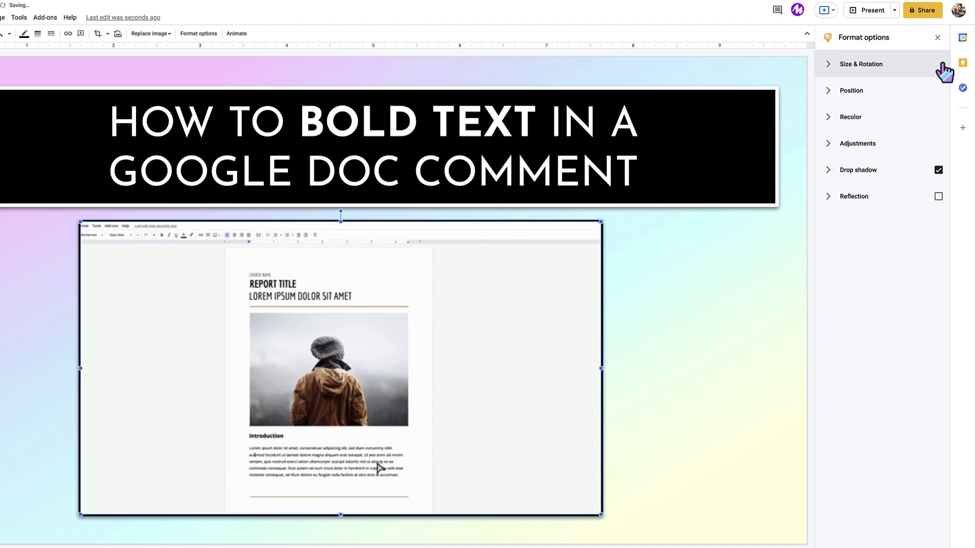
{"action": "left_click", "coordinate": [937, 37]}
{"action": "left_click", "coordinate": [908, 122]}
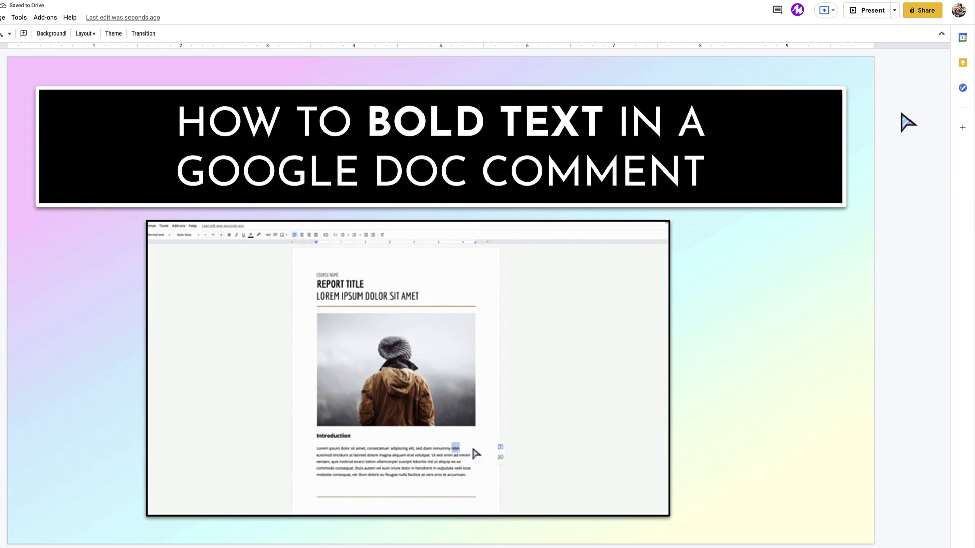
Shift the GIF slightly right so it sits more centered under the title
{"action": "left_click_drag", "start_coordinate": [603, 265], "coordinate": [616, 265]}
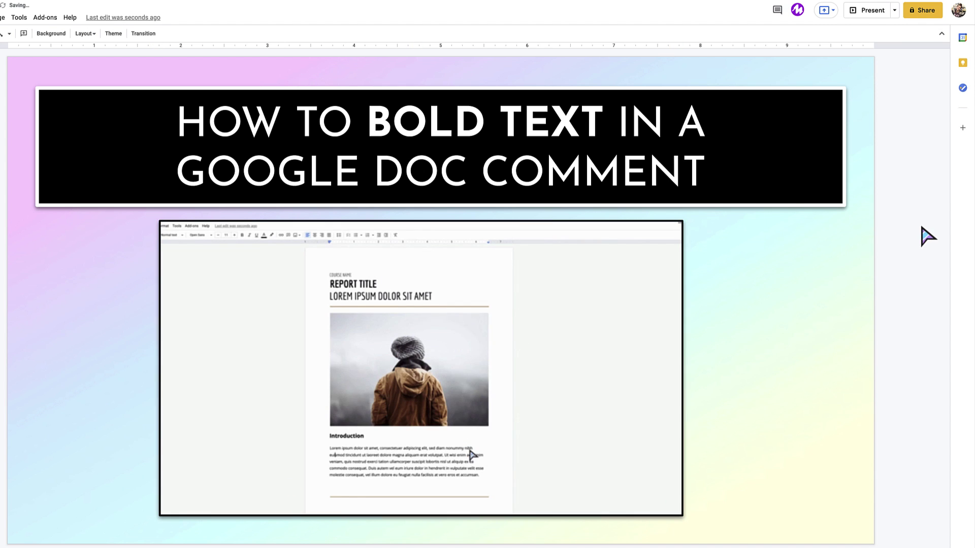